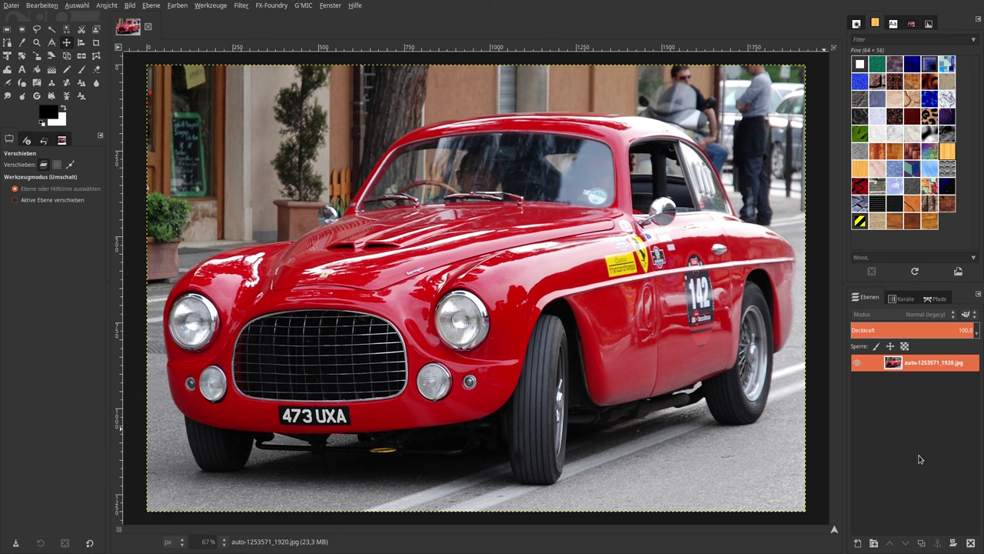
Duplicate the photo layer, hide the original, and darken the copy with a levels gamma of 0,65
click(922, 543)
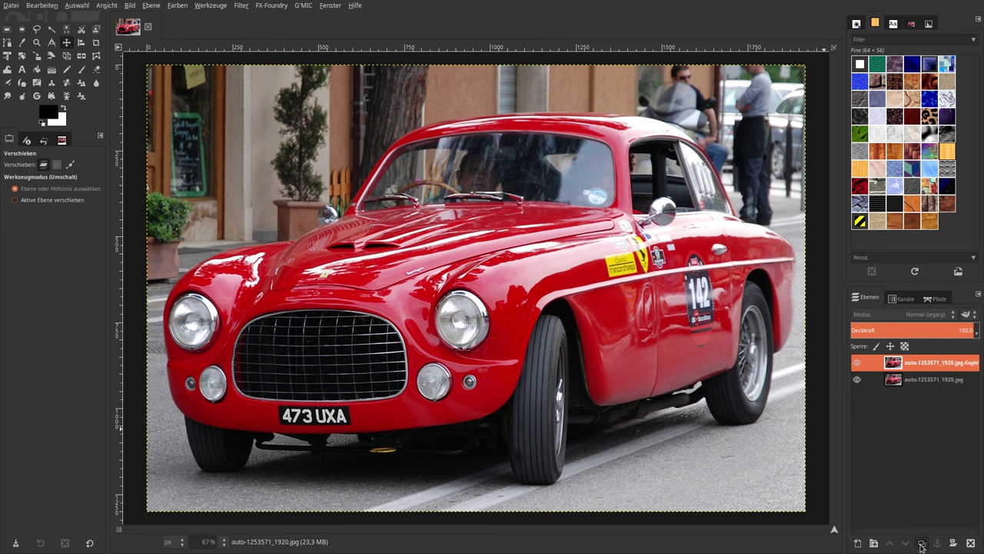
click(859, 380)
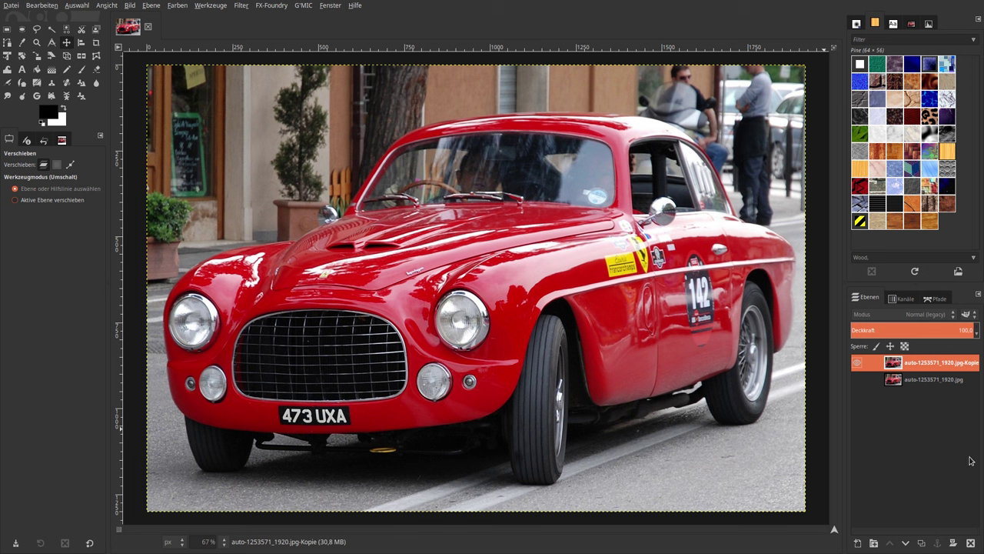
click(178, 5)
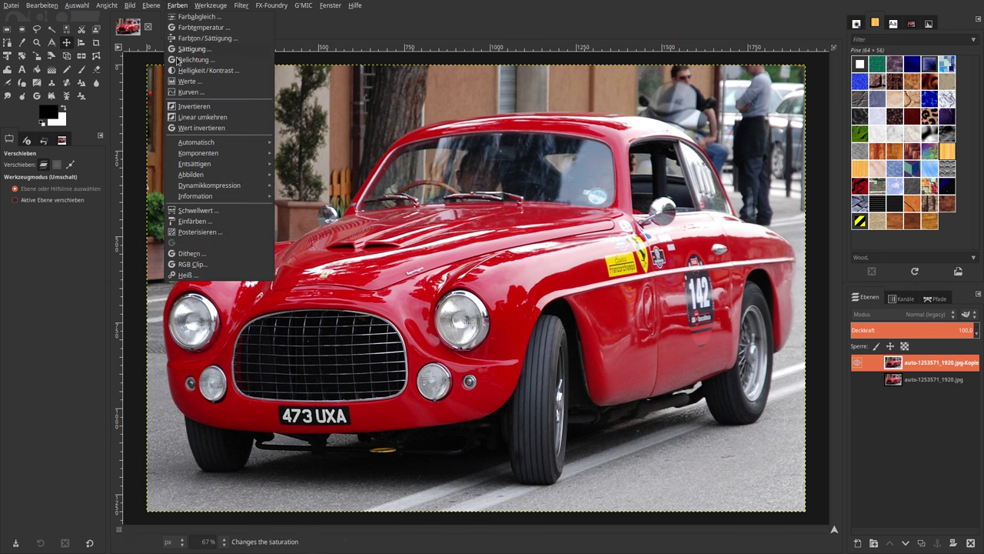
click(185, 80)
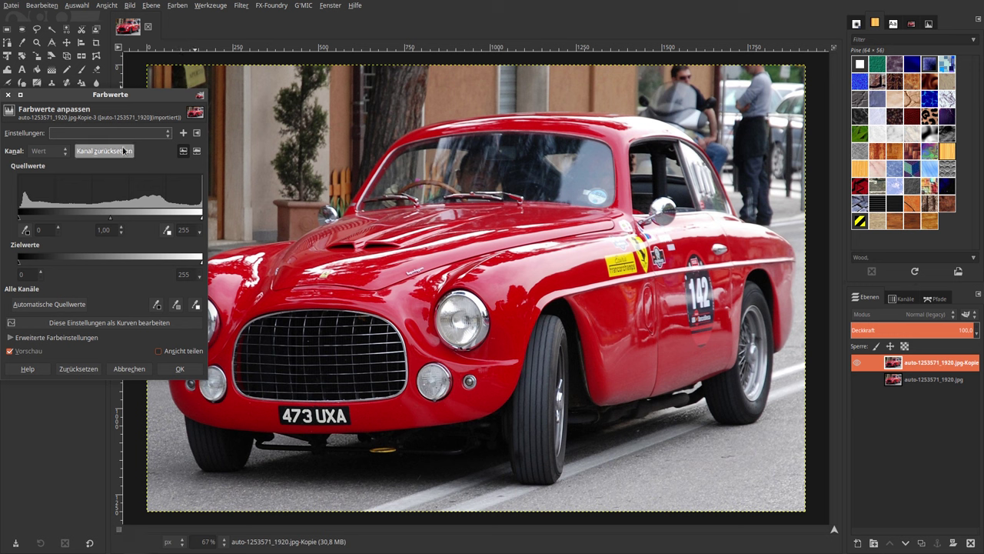
double_click(107, 229)
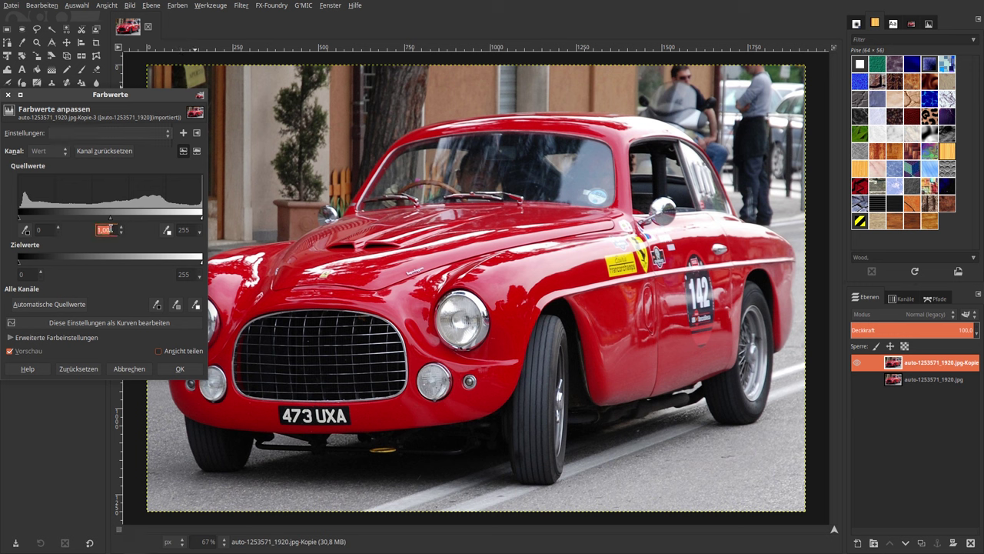
key(BackSpace)
text(0,65)
key(Return)
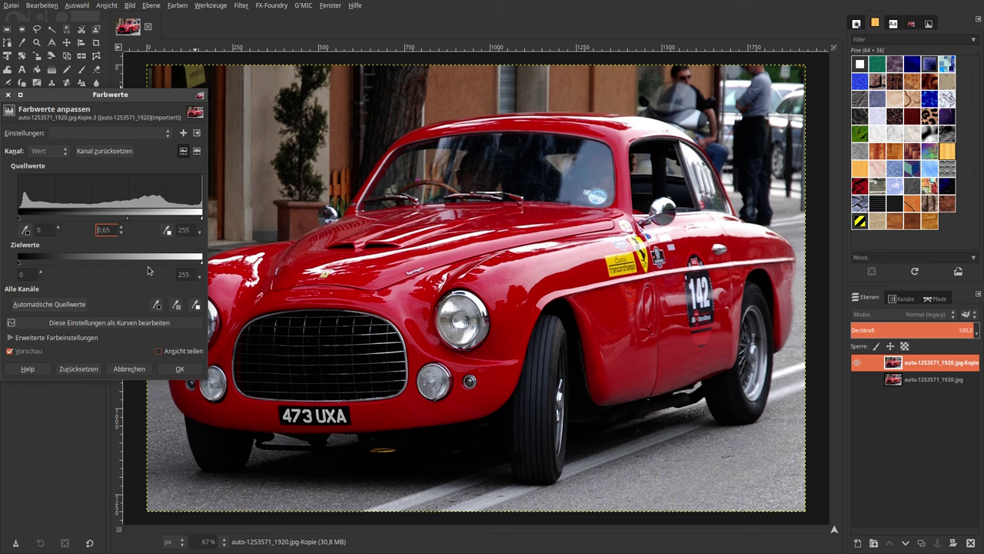
click(176, 366)
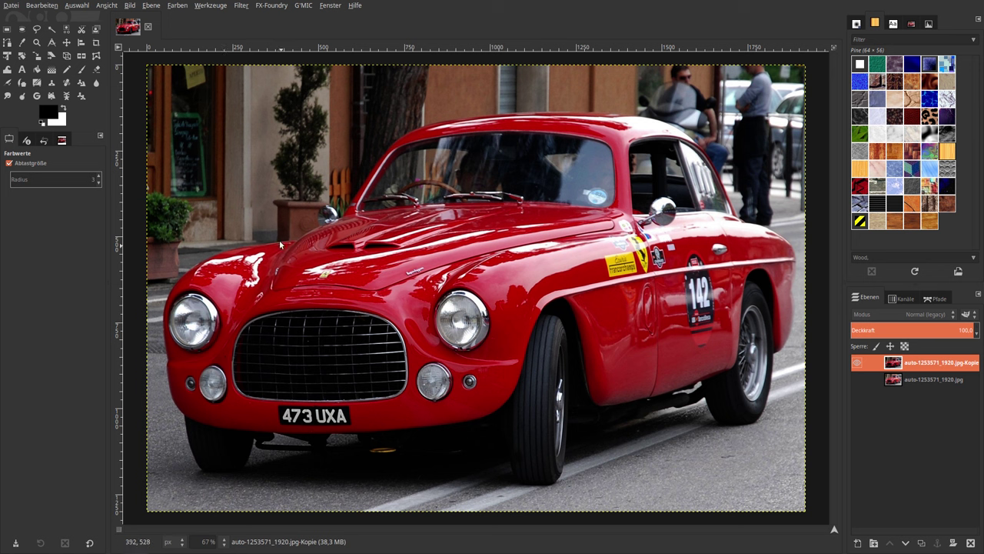
Apply Reinhard 2005 tone mapping: brightness -68, chromatic adaptation 0,265, light adaptation 0,385
click(179, 6)
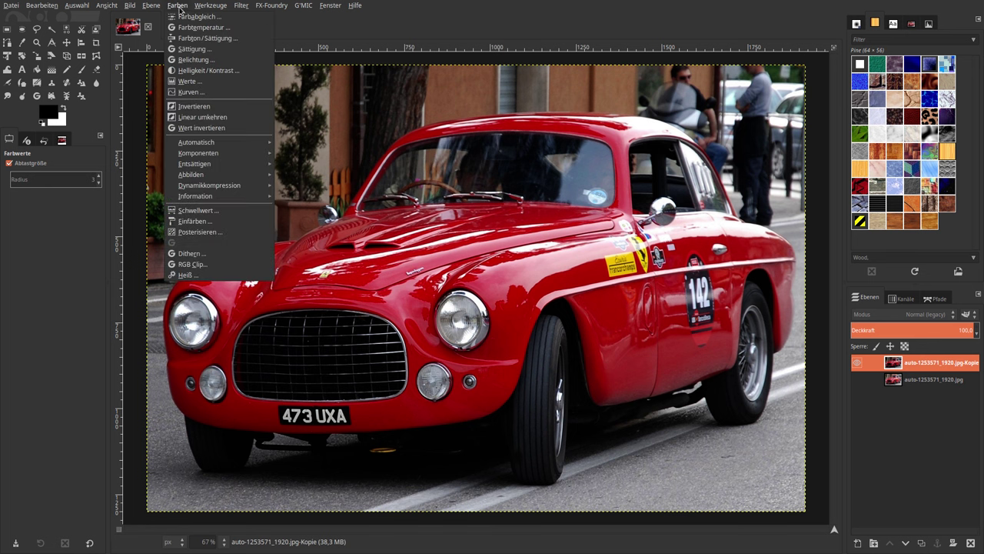
mouse_move(209, 186)
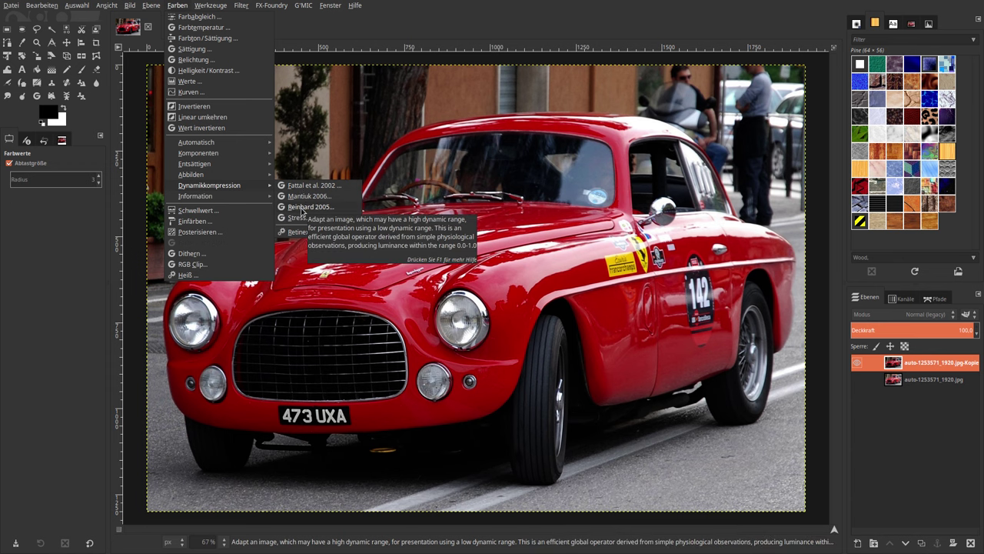
click(302, 207)
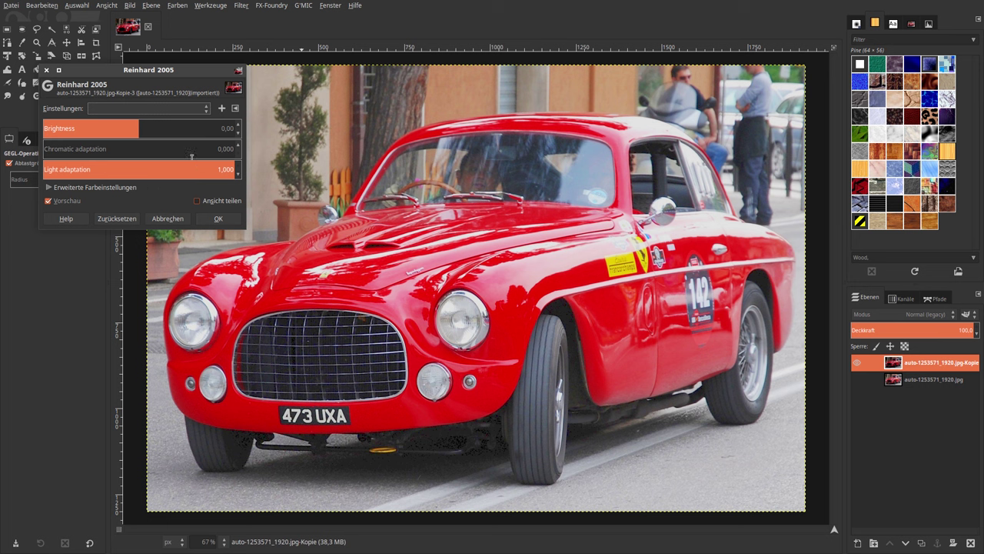
click(220, 135)
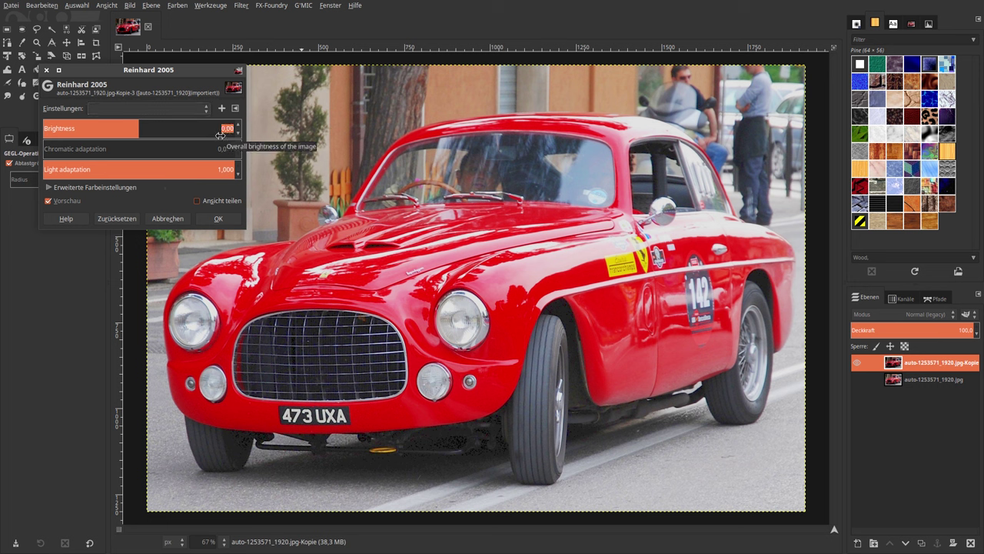
key(BackSpace)
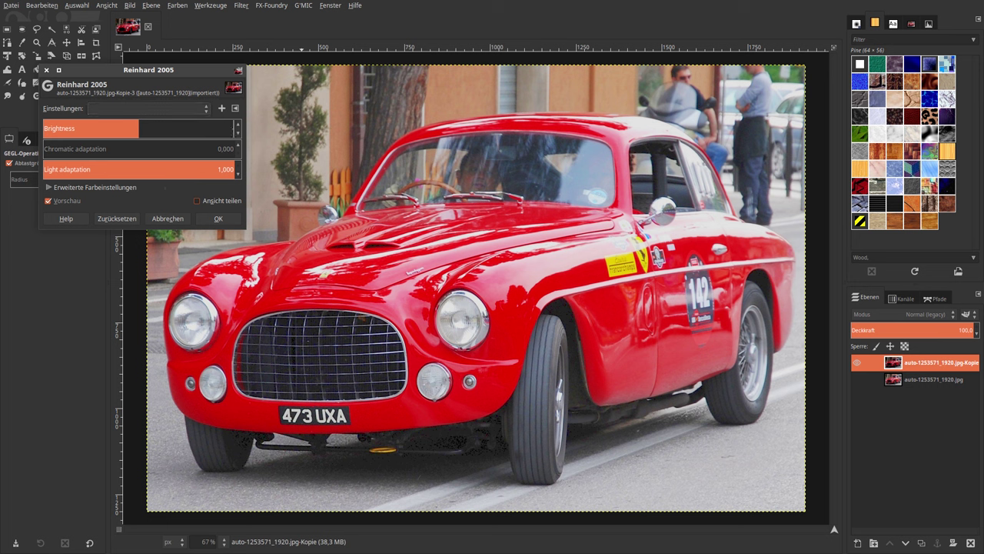
text(-68)
key(Return)
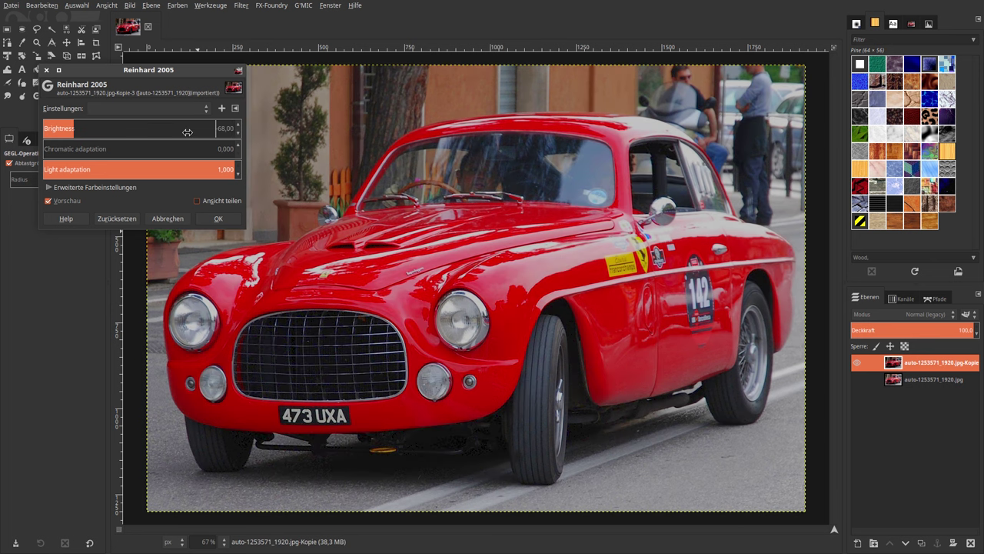
click(218, 156)
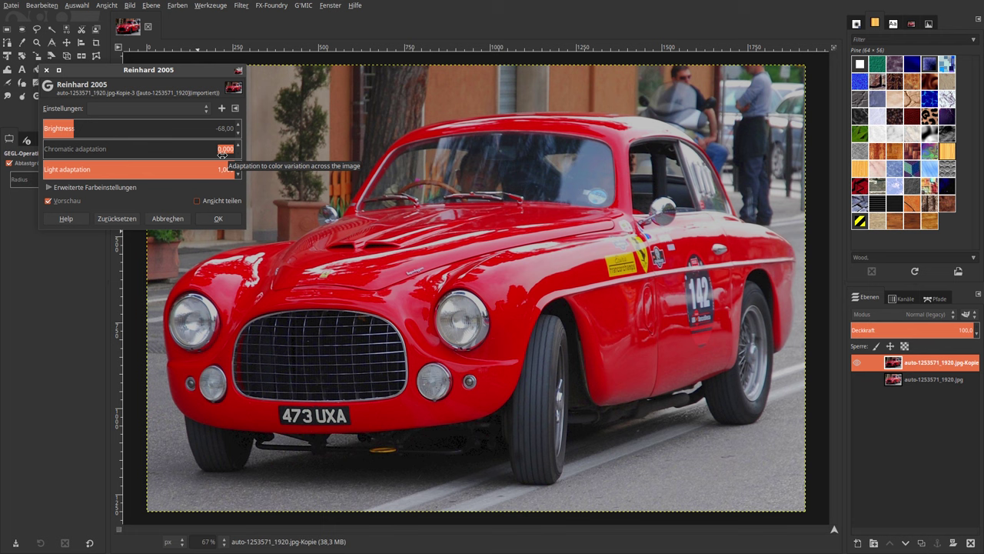
key(BackSpace)
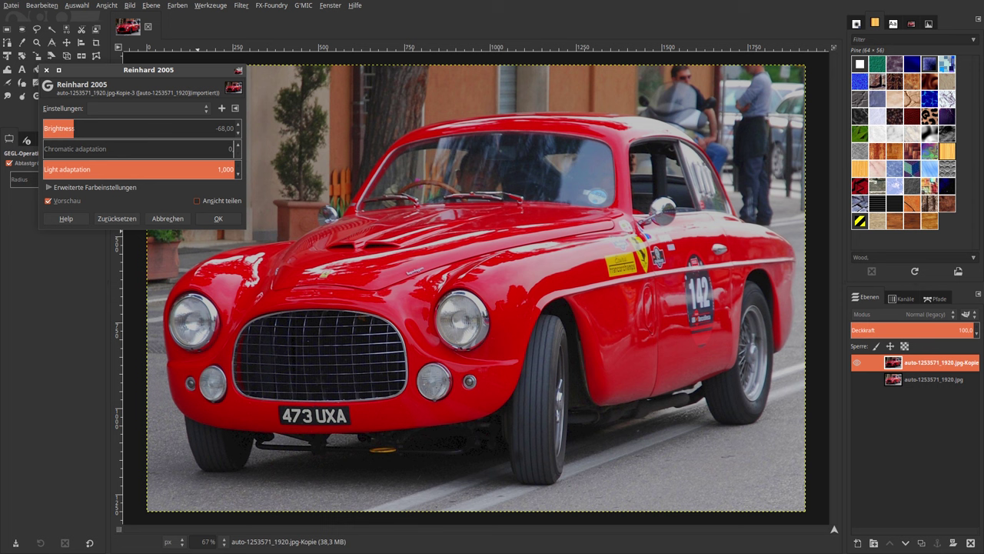
text(,265)
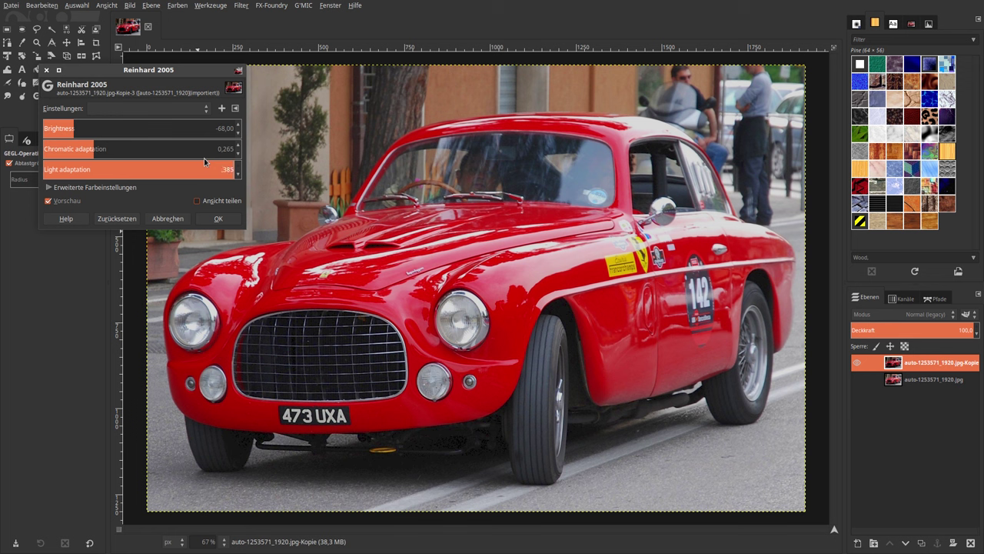
key(Return)
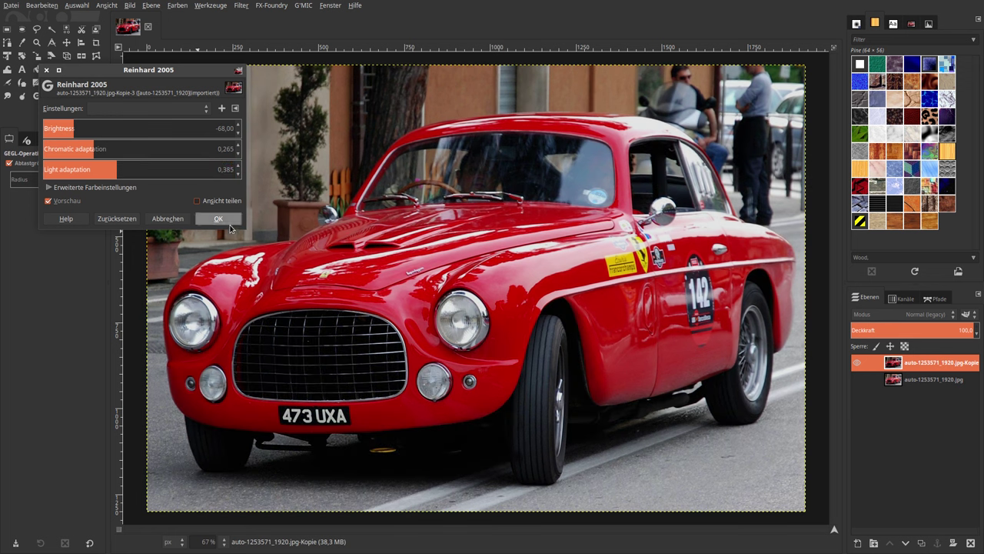
click(229, 221)
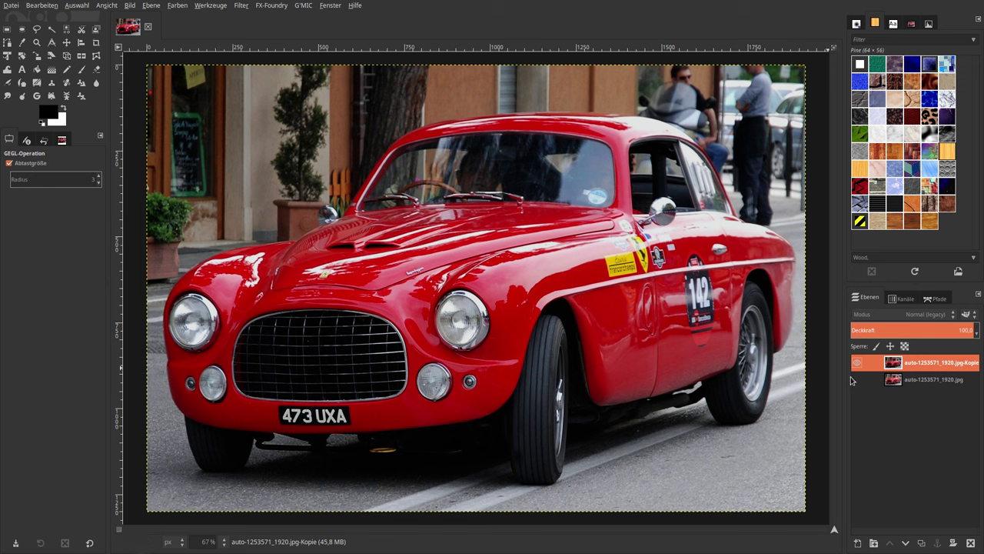
Toggle the copy layer's visibility to compare before and after tone mapping
click(857, 362)
click(857, 362)
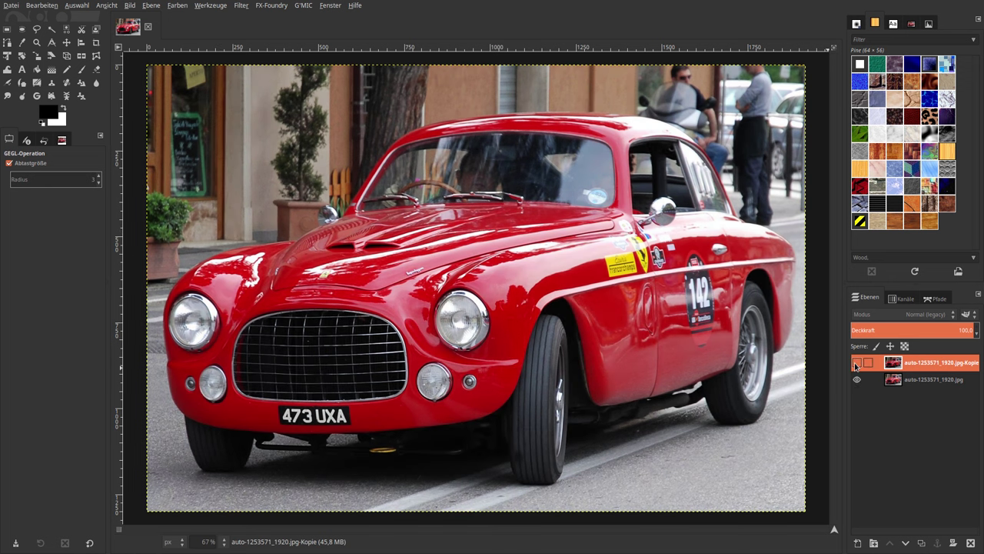
click(857, 362)
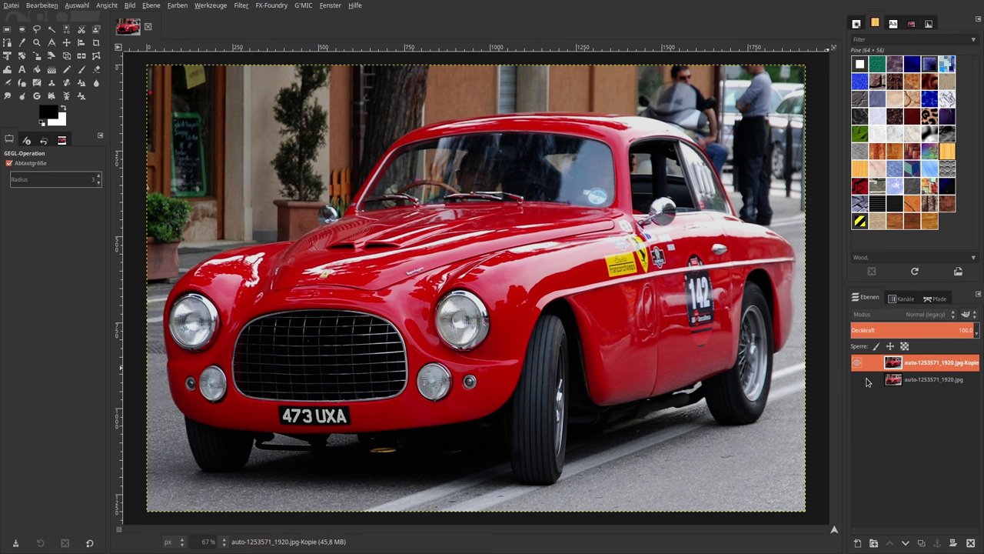
click(857, 362)
Create a Lighten-only layer filled with grey 504f4f, then delete it again
click(858, 543)
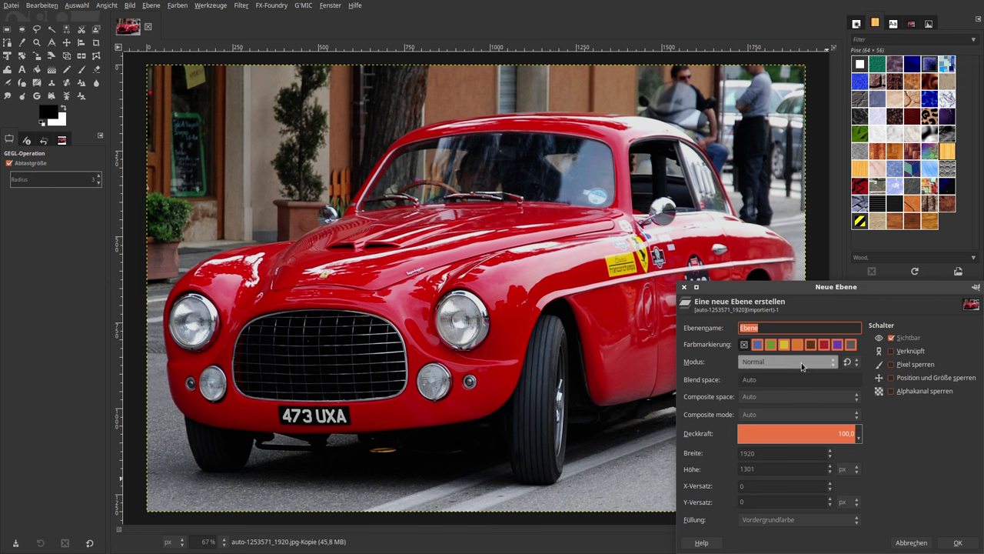
click(802, 366)
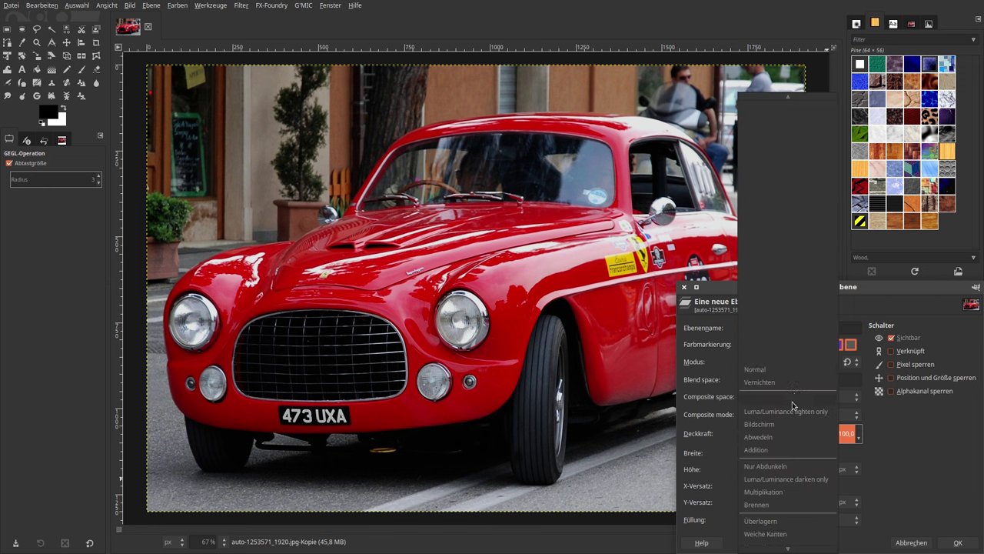
click(797, 399)
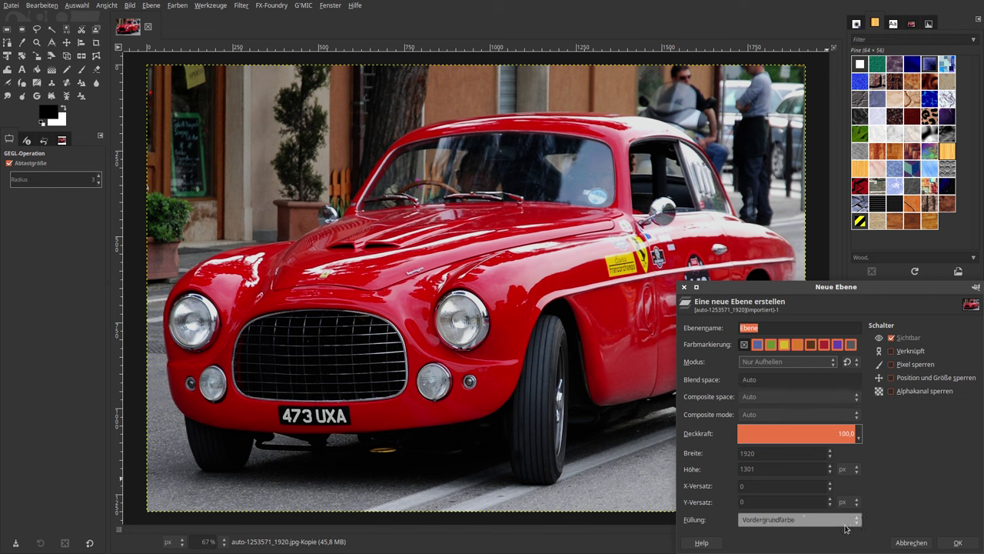
click(43, 115)
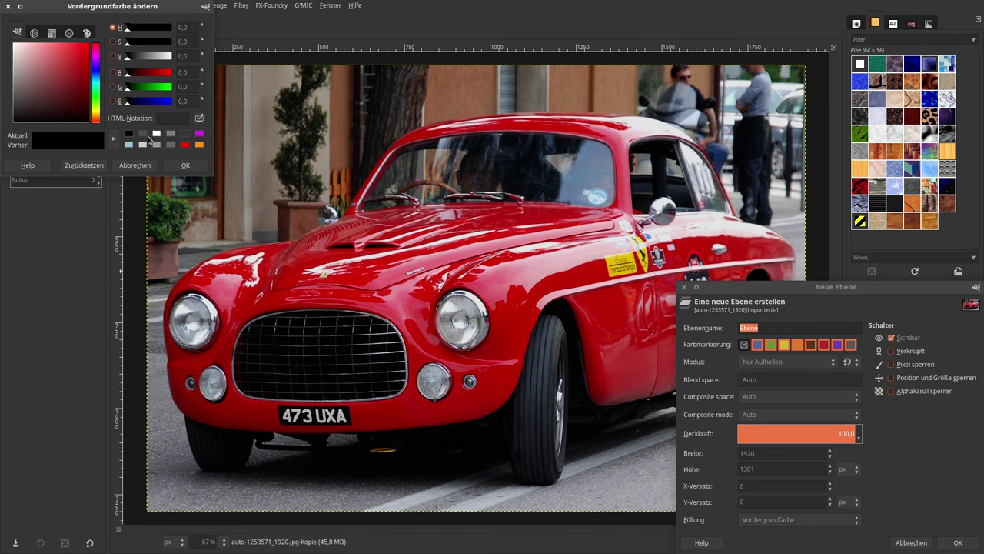
click(181, 134)
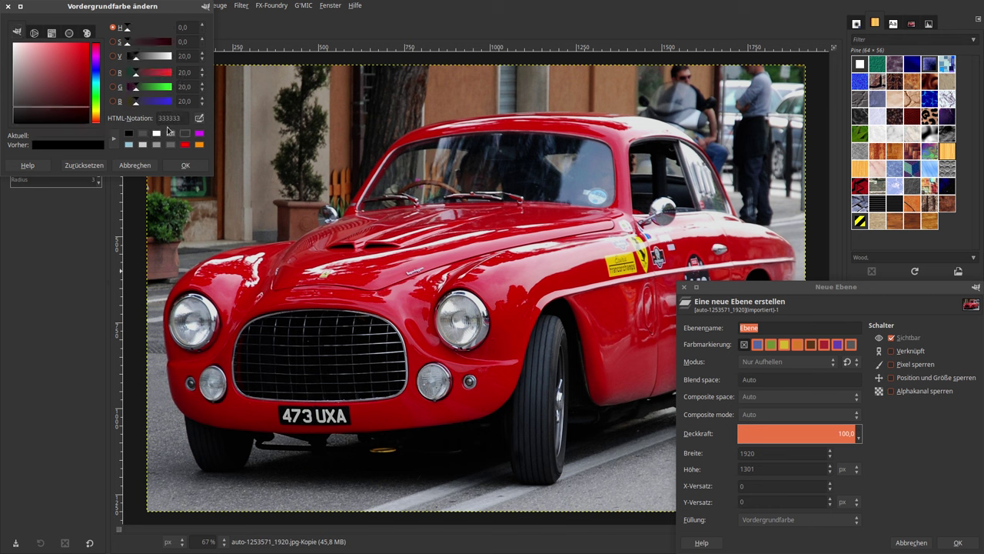
click(144, 134)
click(181, 118)
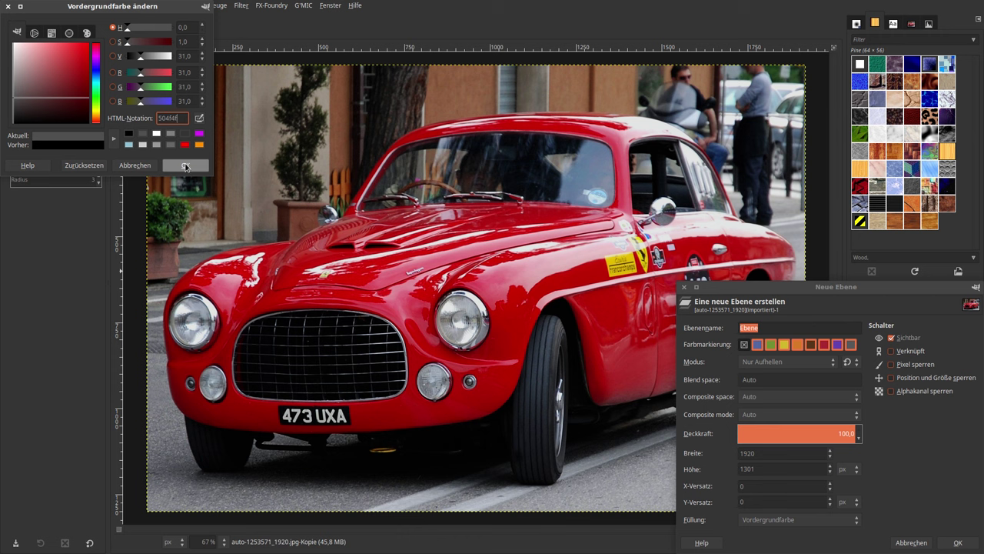
click(186, 166)
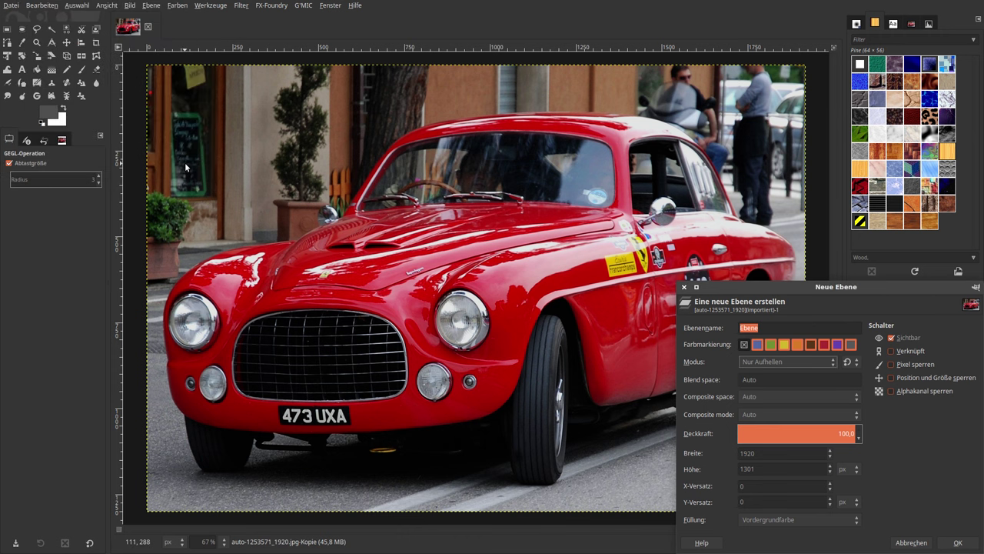
click(960, 542)
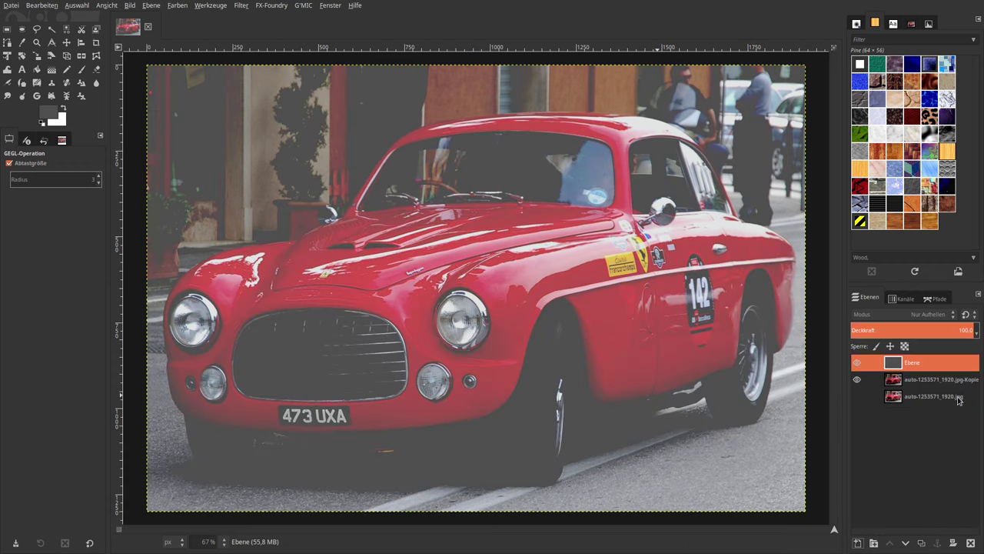
right_click(900, 364)
click(836, 169)
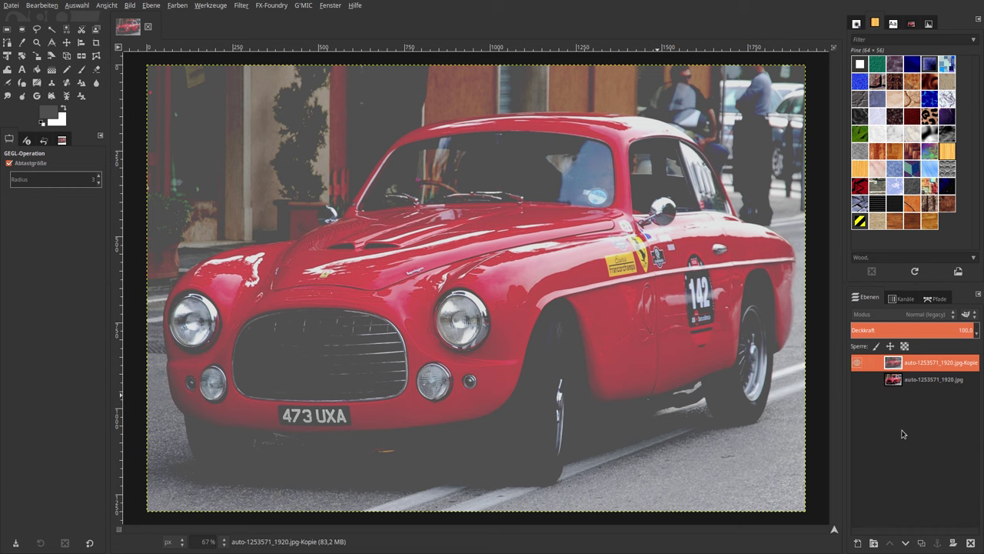
Create a new Exclusion-mode layer filled with brown foreground colour 824000
click(859, 547)
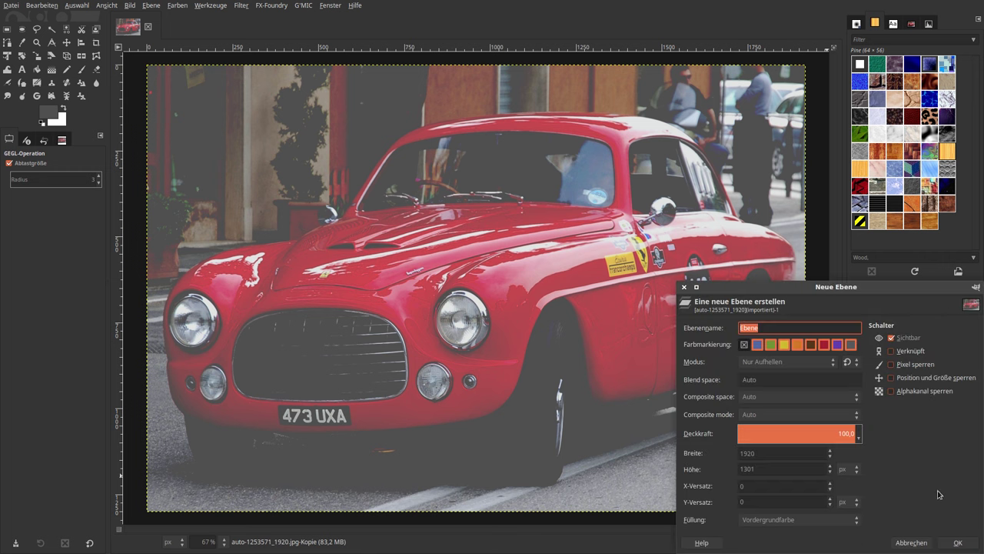
click(793, 361)
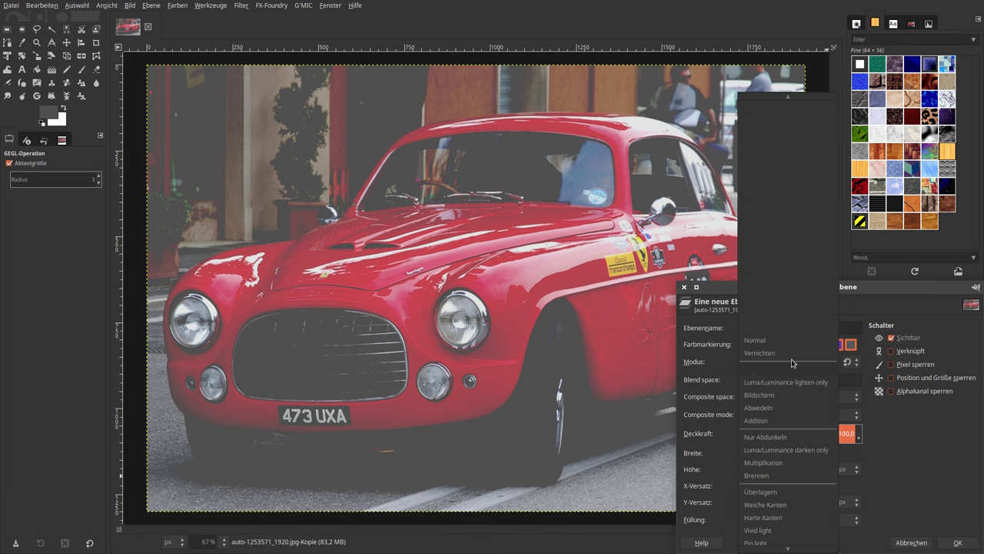
click(799, 540)
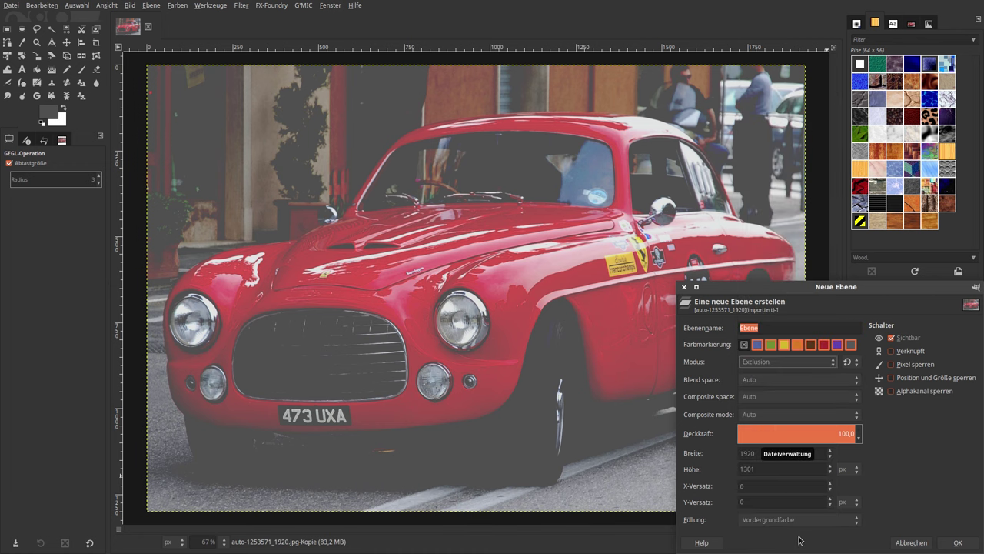
click(52, 114)
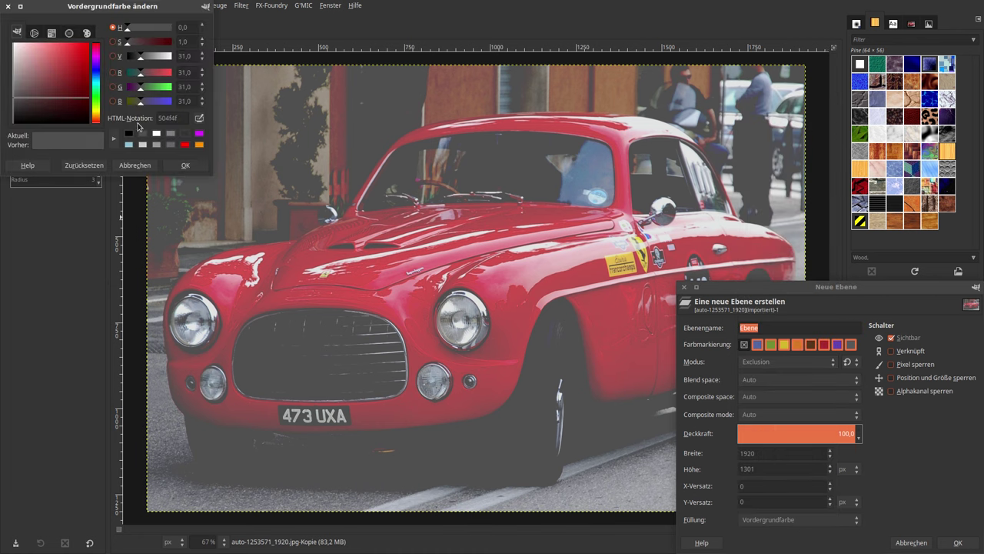
double_click(171, 118)
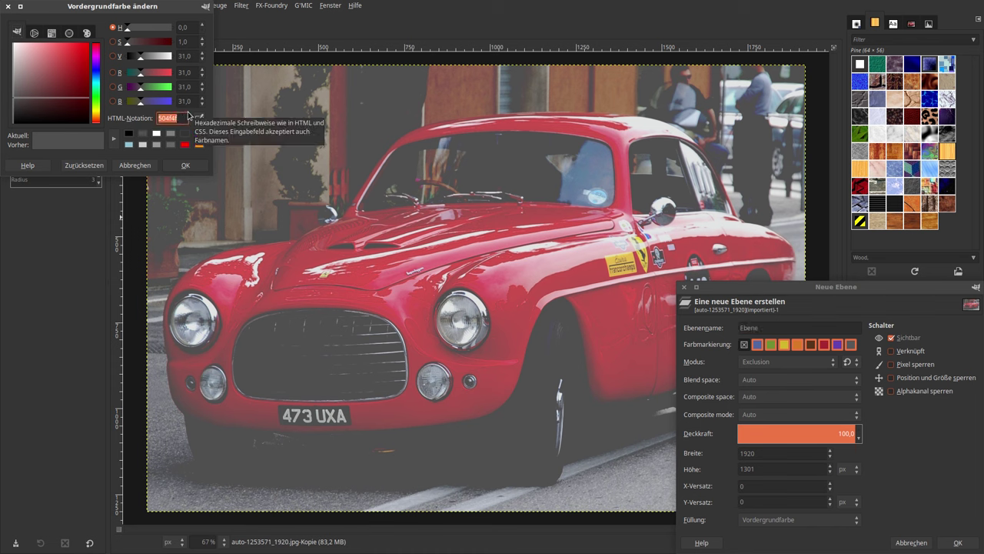
text(824000)
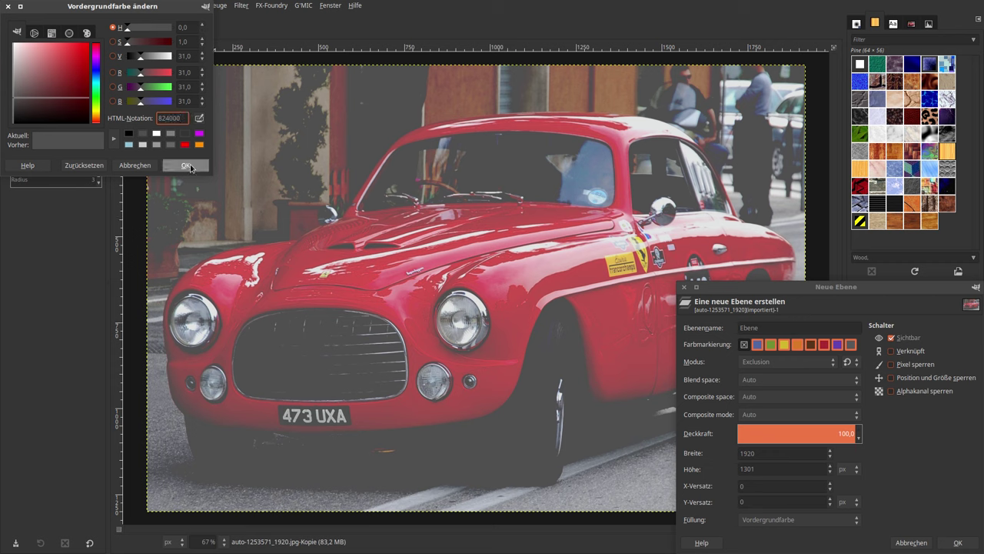
click(175, 165)
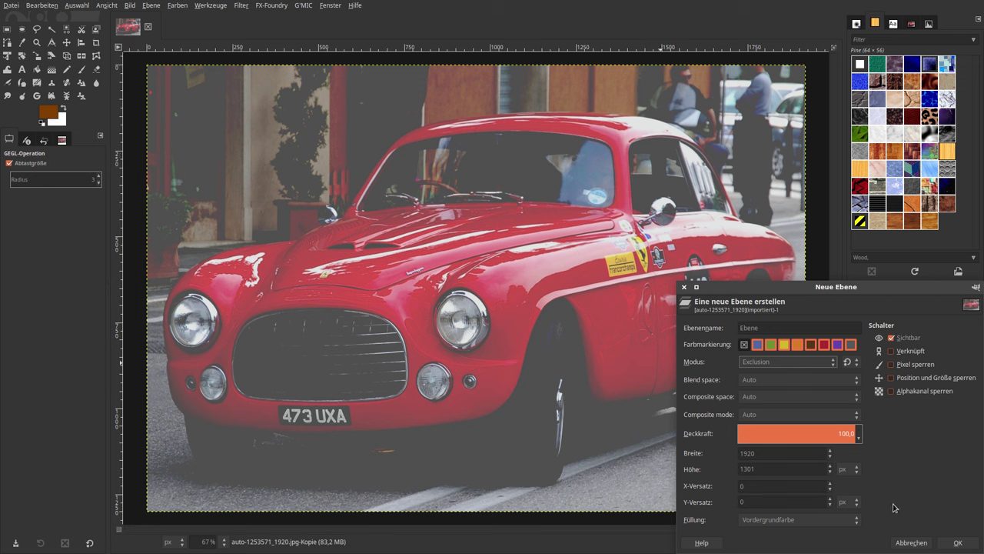
click(956, 542)
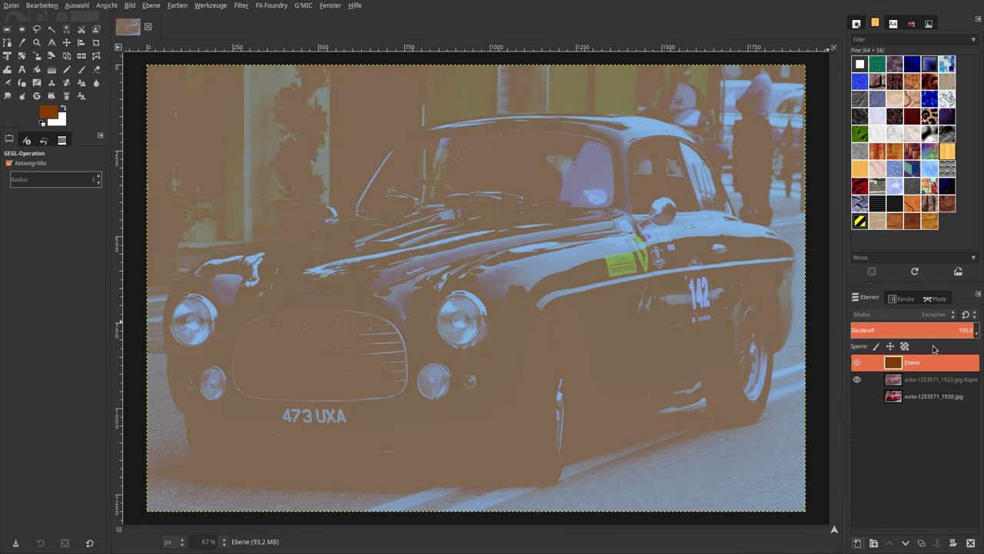
Lower the brown layer's opacity to 20
click(965, 330)
text(20)
key(Return)
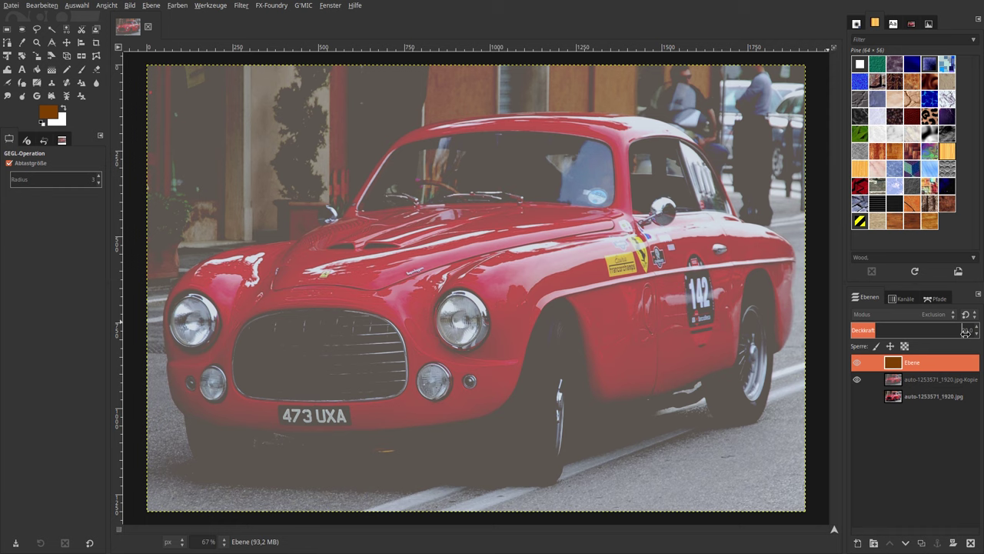
right_click(892, 363)
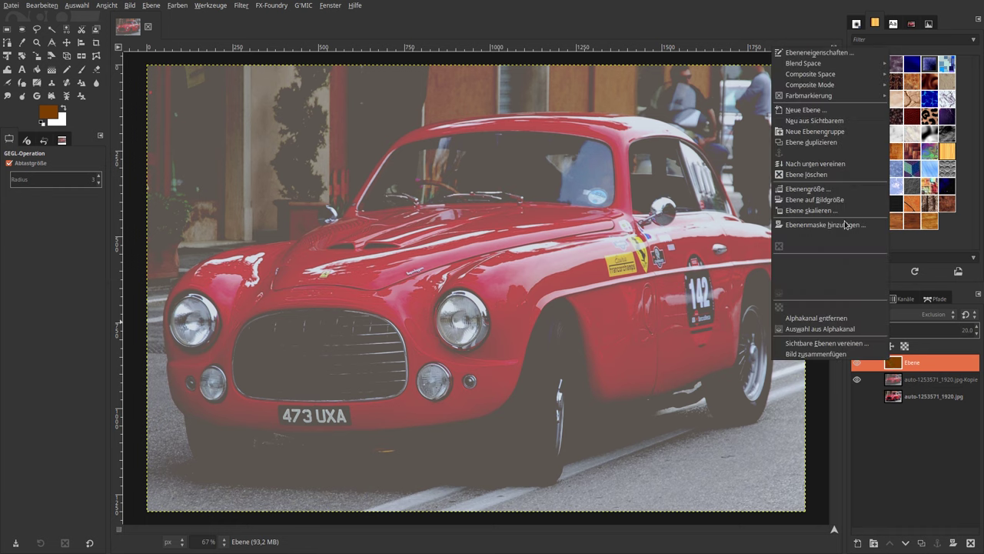
Merge the brown tint layer down into the copy and preview a saved darkening Curves preset
click(825, 164)
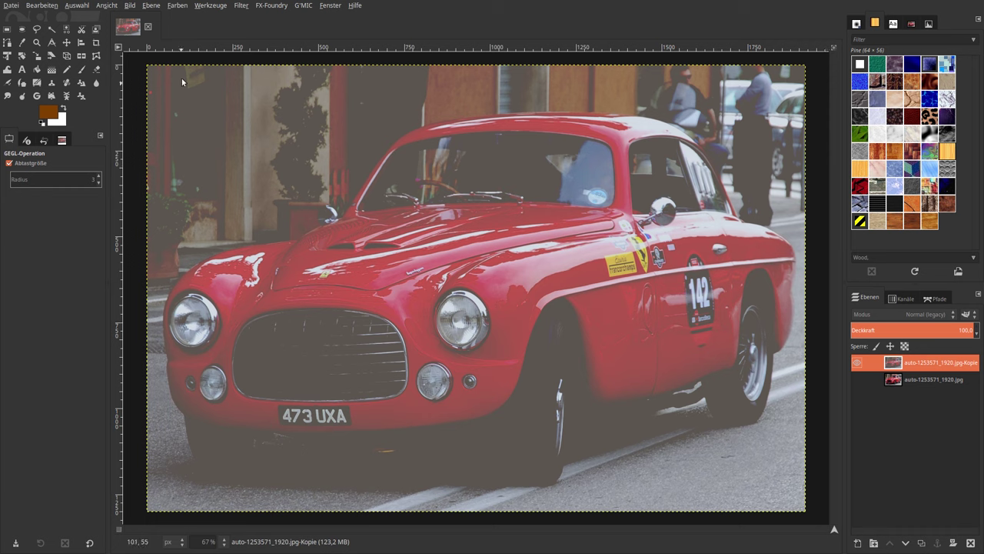
click(176, 5)
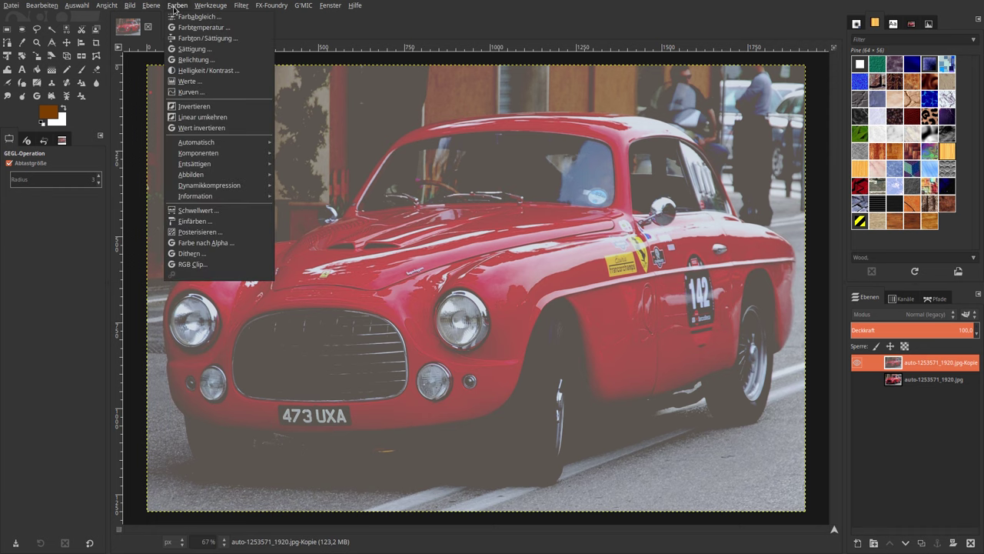
click(190, 92)
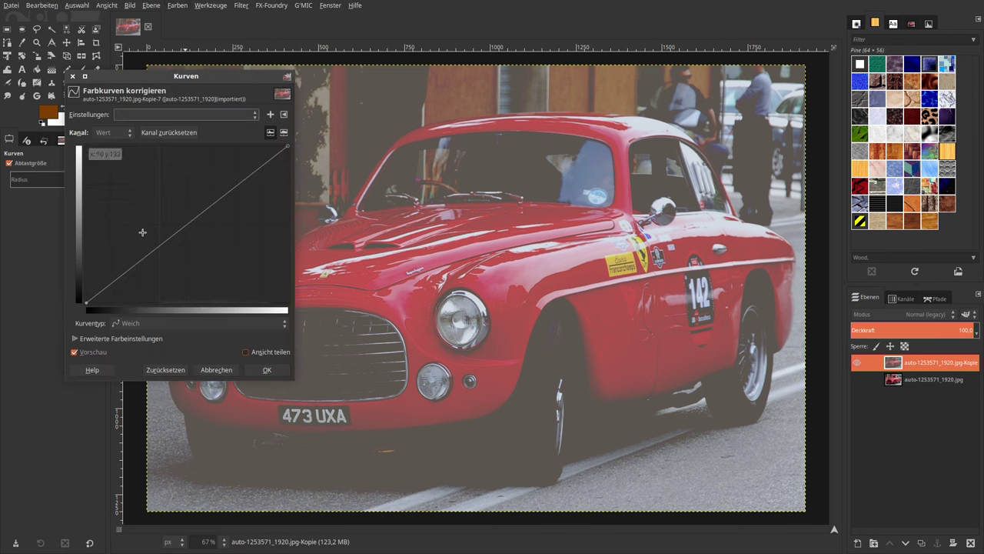
click(257, 117)
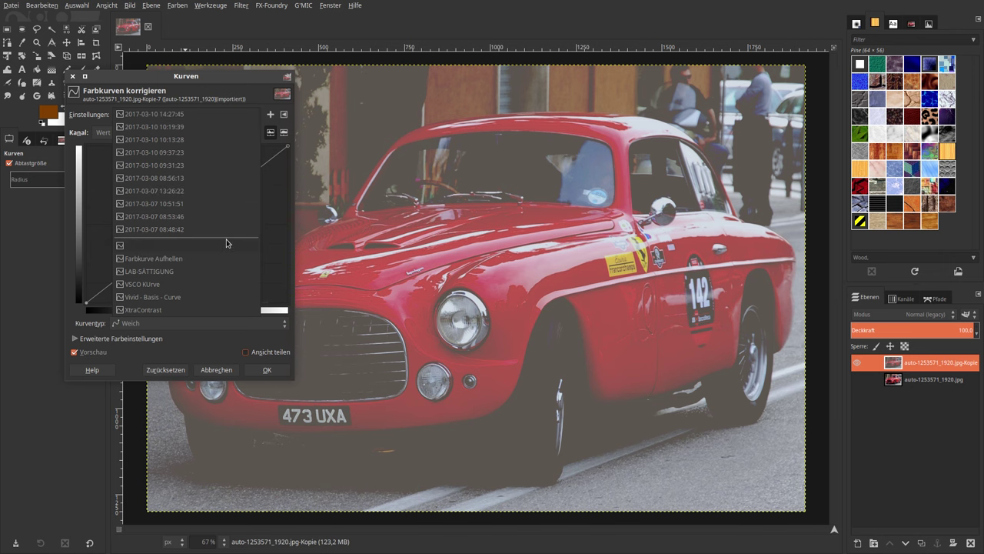
click(208, 283)
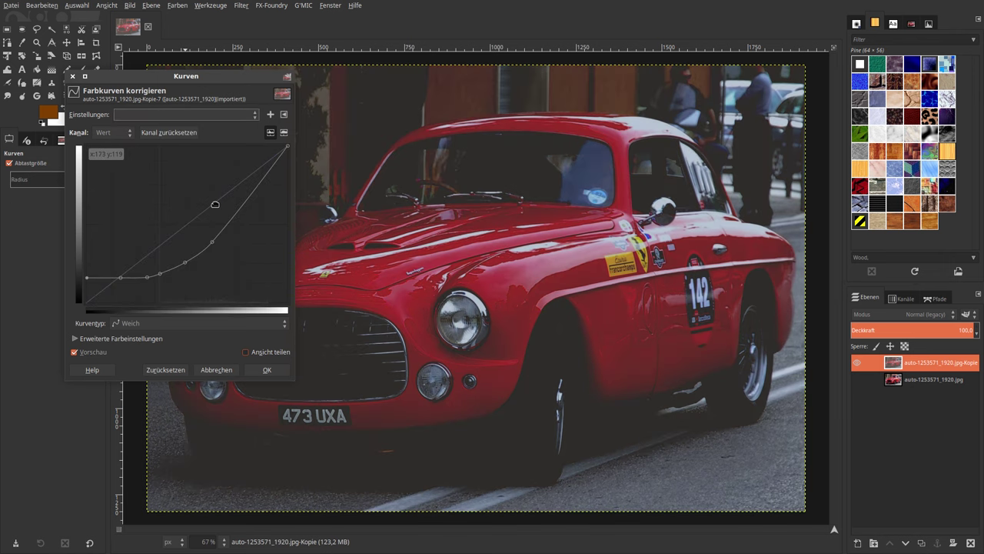
drag(195, 78, 797, 66)
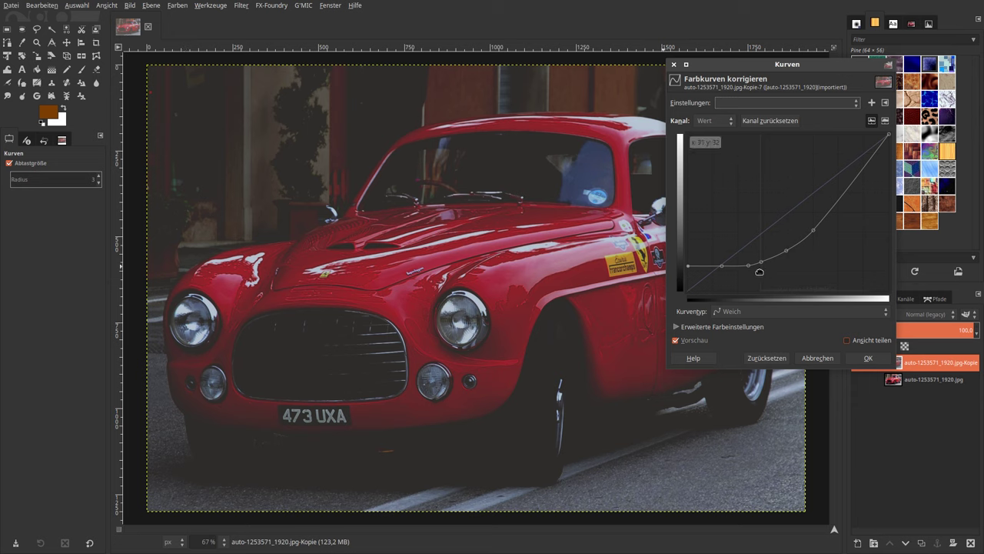
drag(762, 265, 761, 260)
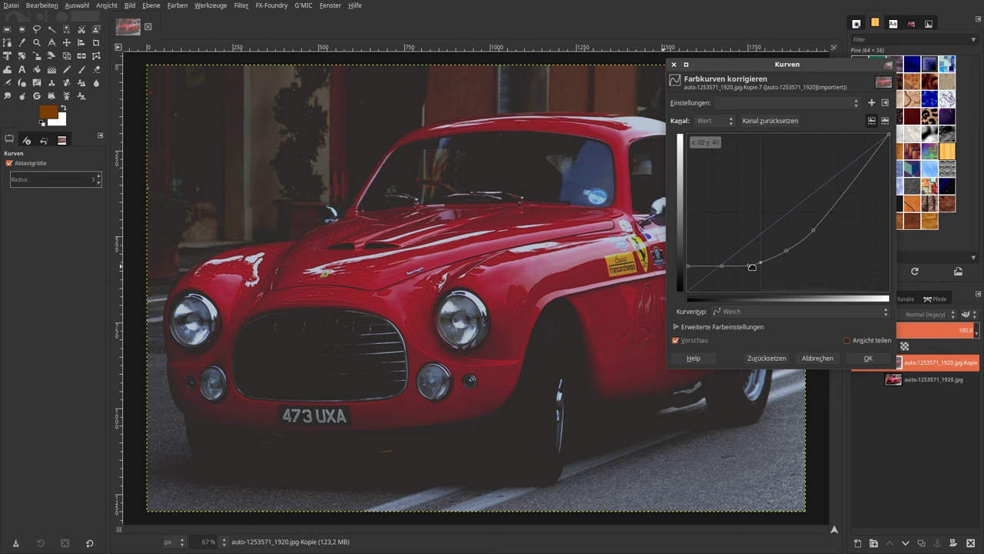
Reapply the saved darkening Curves preset to the photo copy
click(818, 358)
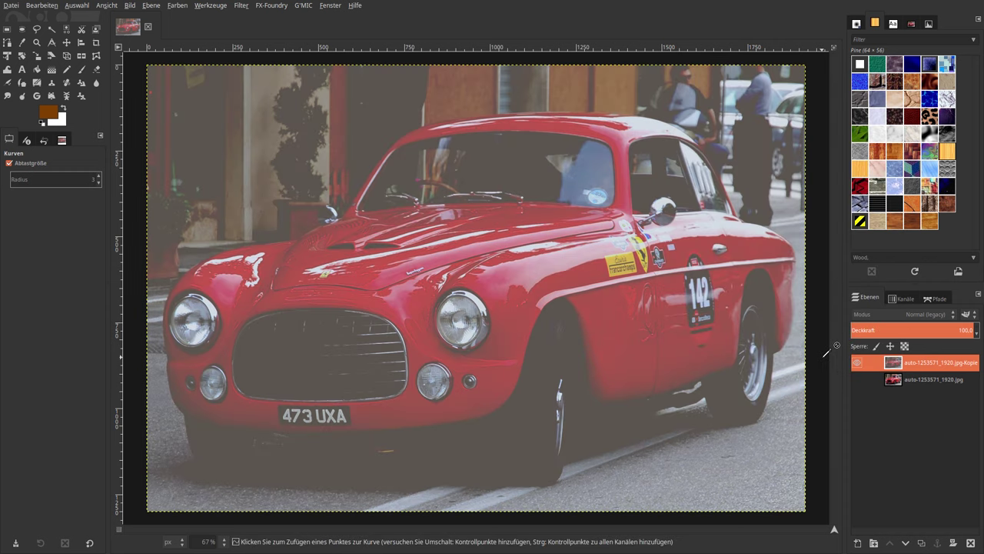
click(177, 5)
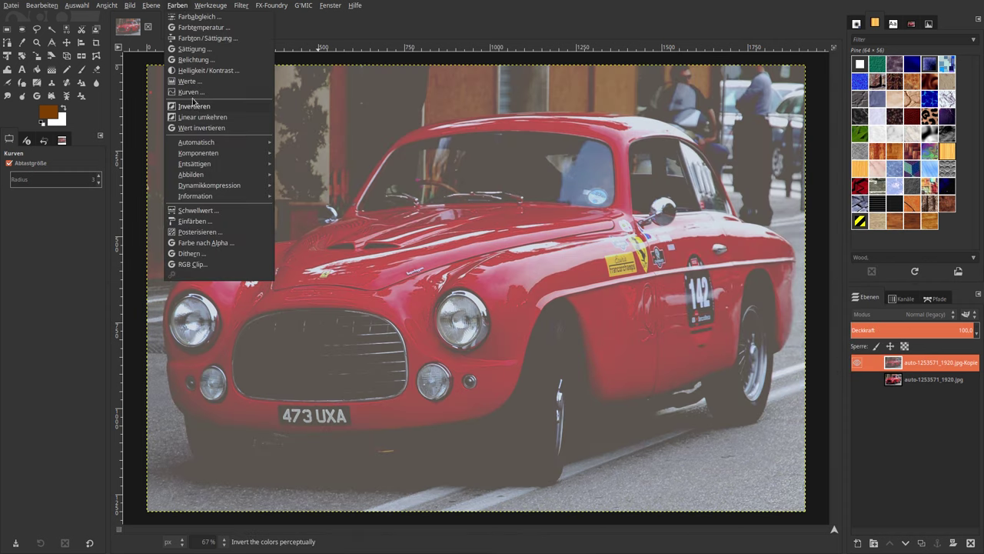
click(189, 92)
click(830, 103)
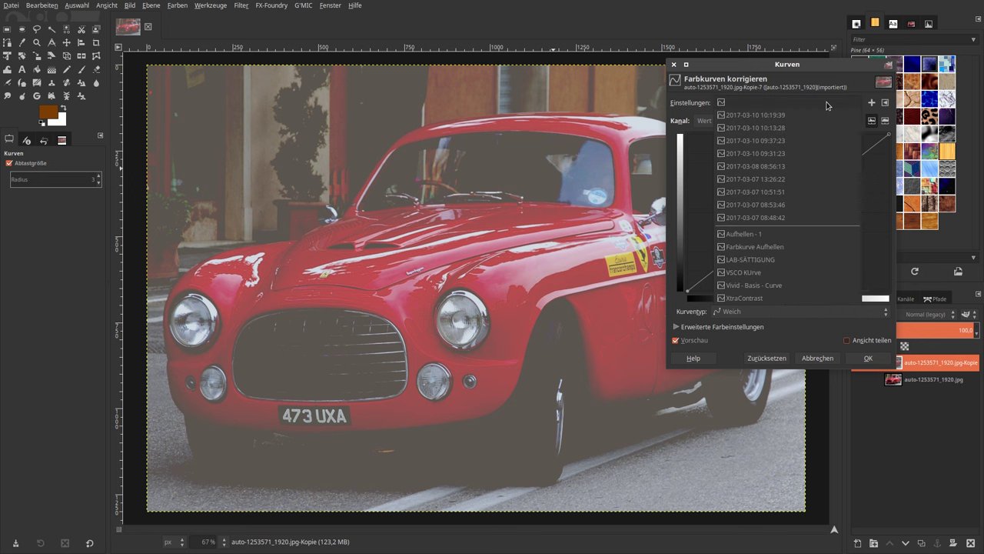
click(821, 261)
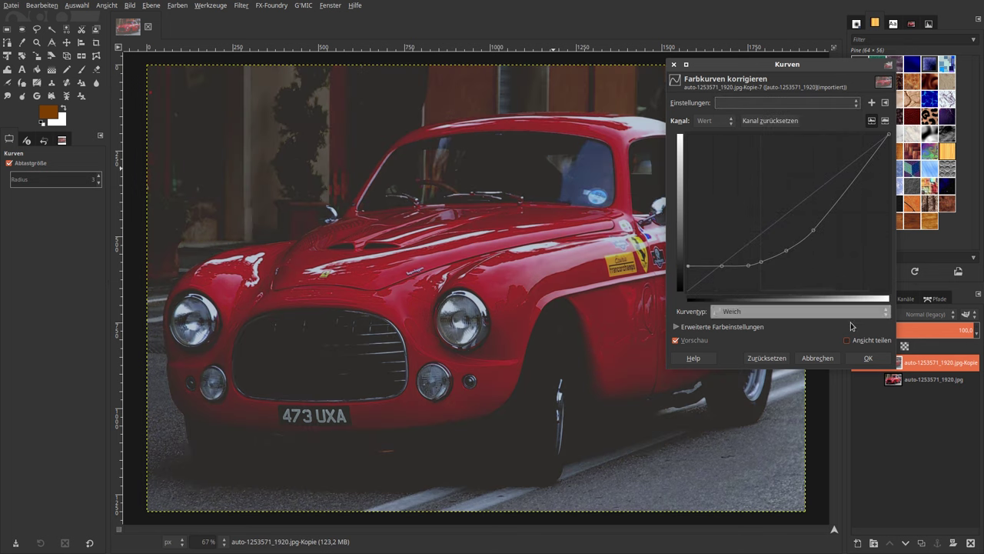
click(871, 359)
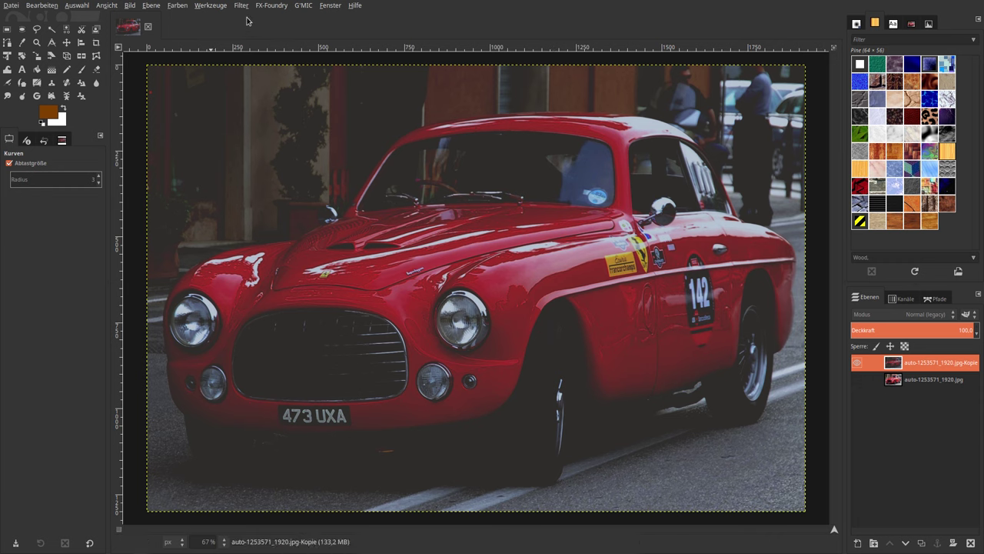
Sharpen the photo with Unsharp Mask at its default settings
click(241, 6)
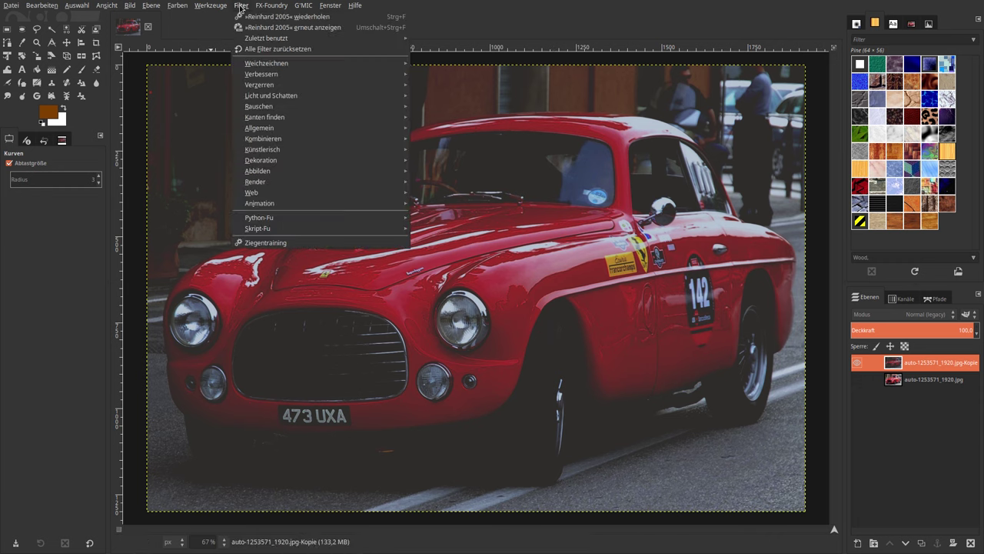
mouse_move(261, 73)
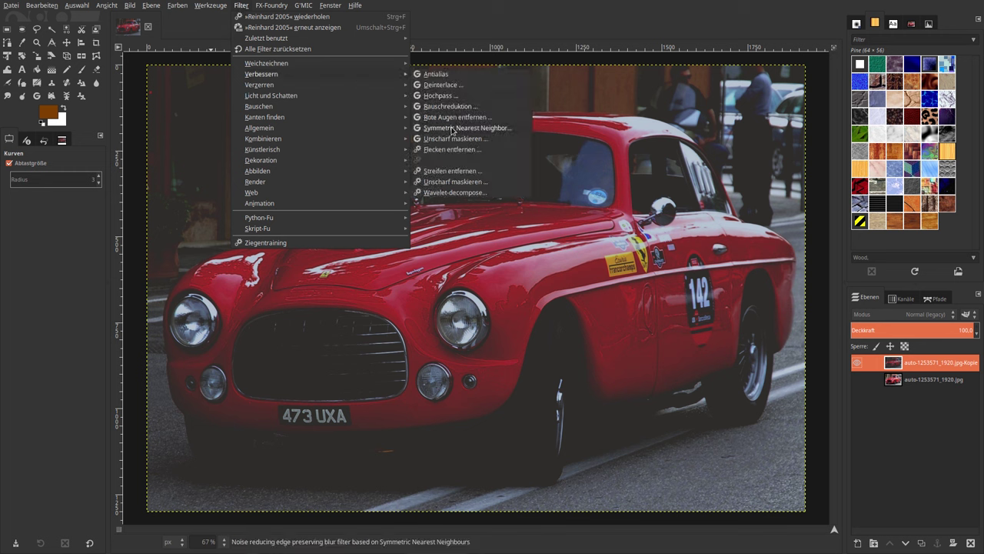
click(450, 142)
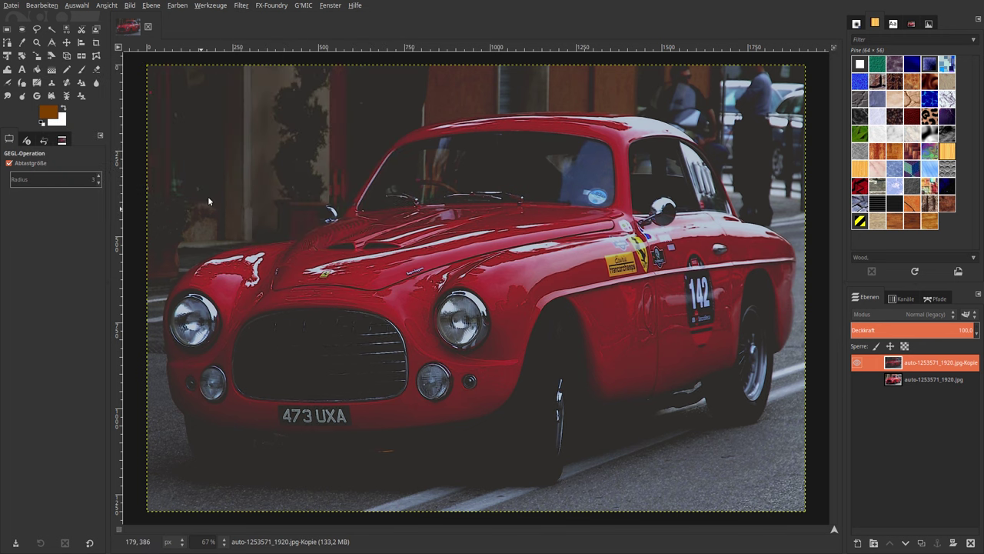
click(219, 200)
click(177, 5)
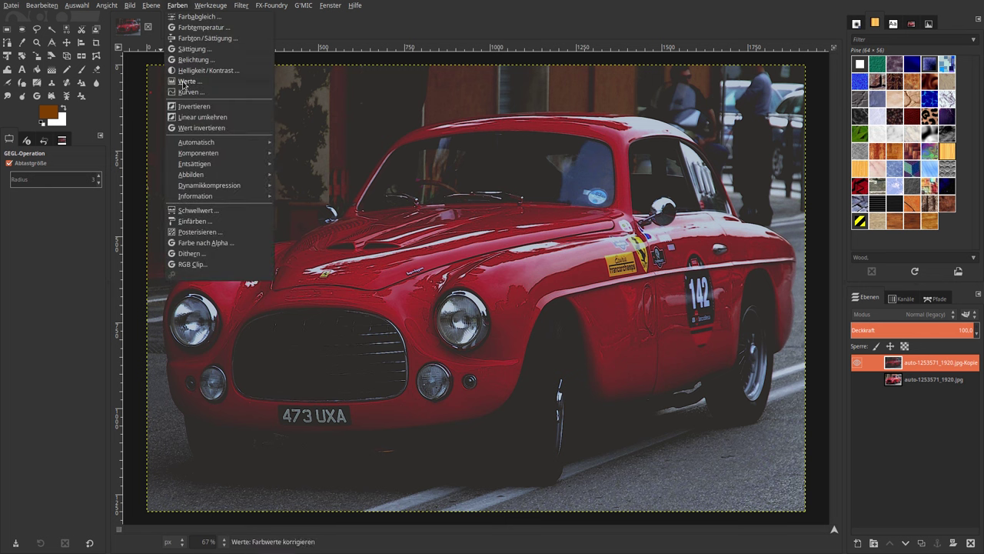
Apply Levels with the white input point lowered to 228, after resetting earlier trial values
click(185, 82)
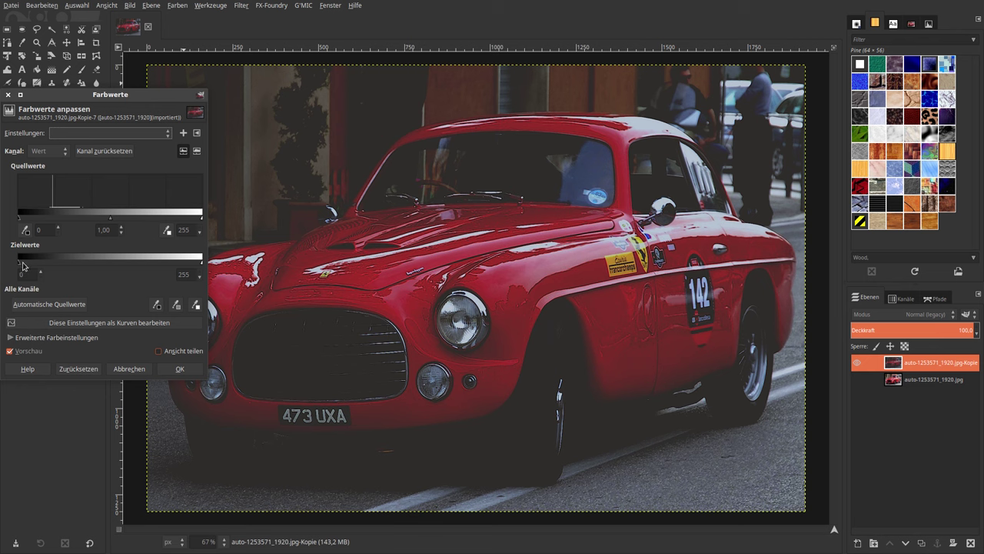
drag(26, 266, 31, 265)
drag(201, 217, 190, 221)
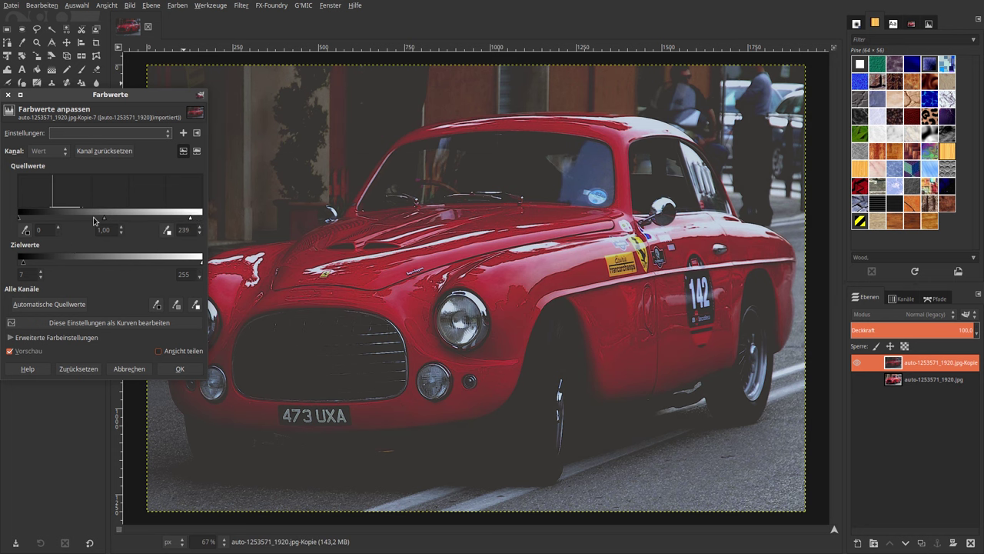
drag(104, 221, 100, 220)
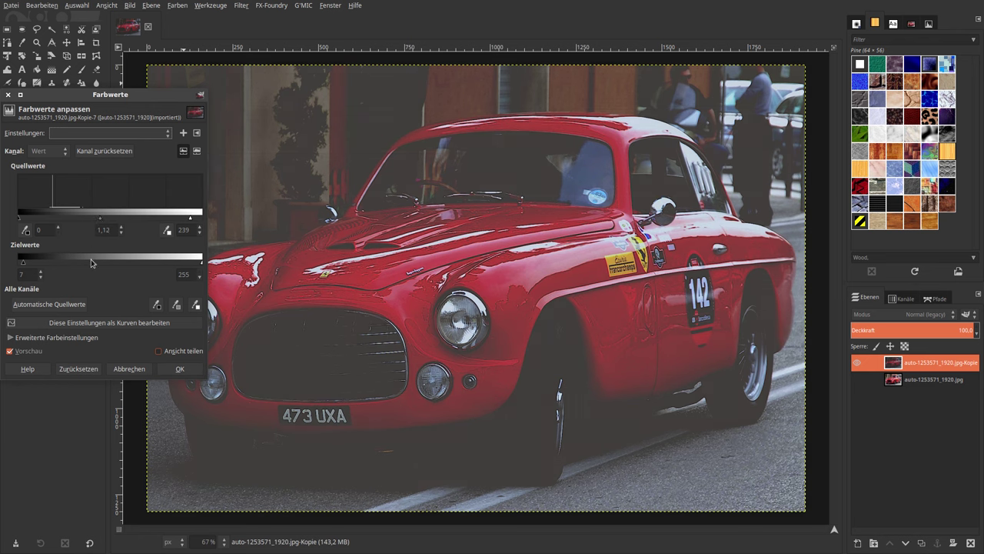
click(77, 368)
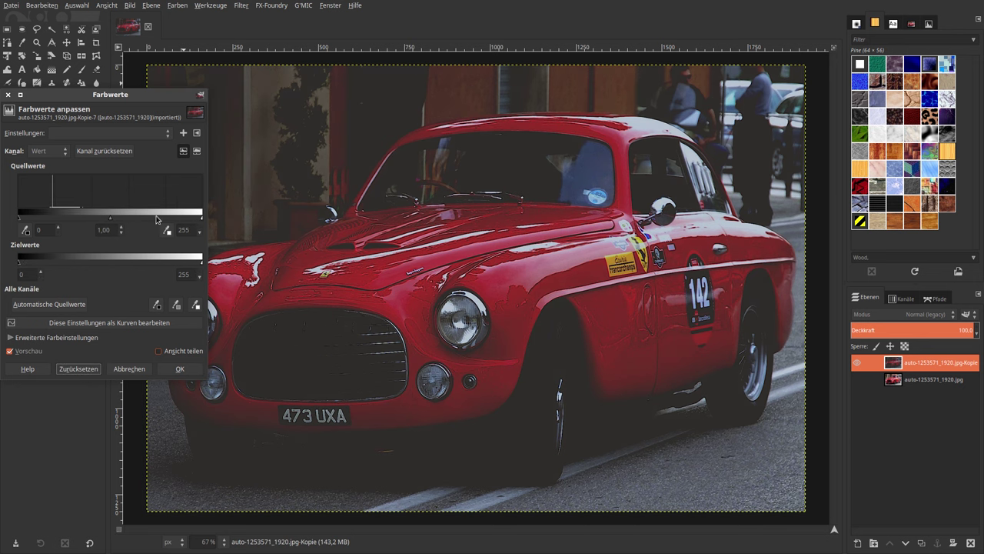
drag(202, 219, 182, 222)
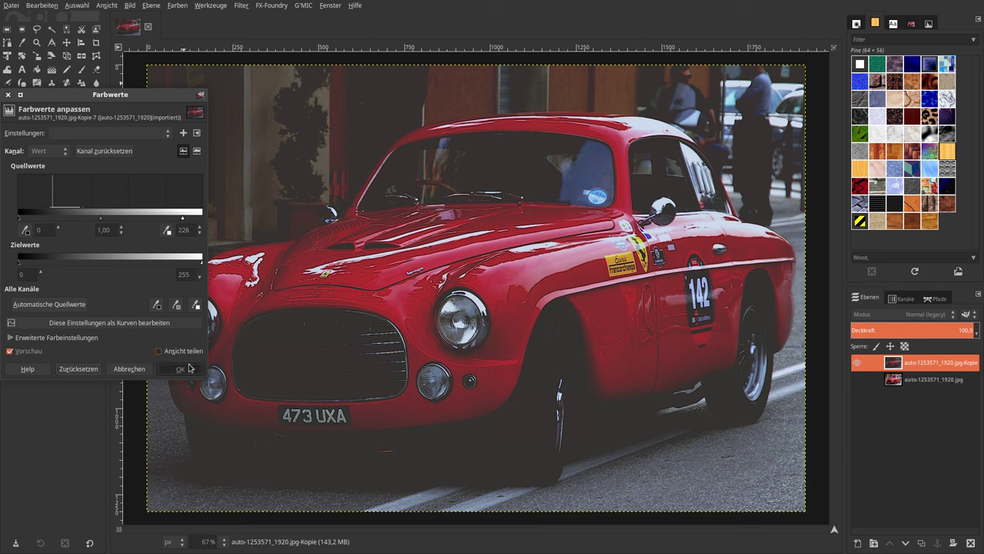
click(180, 368)
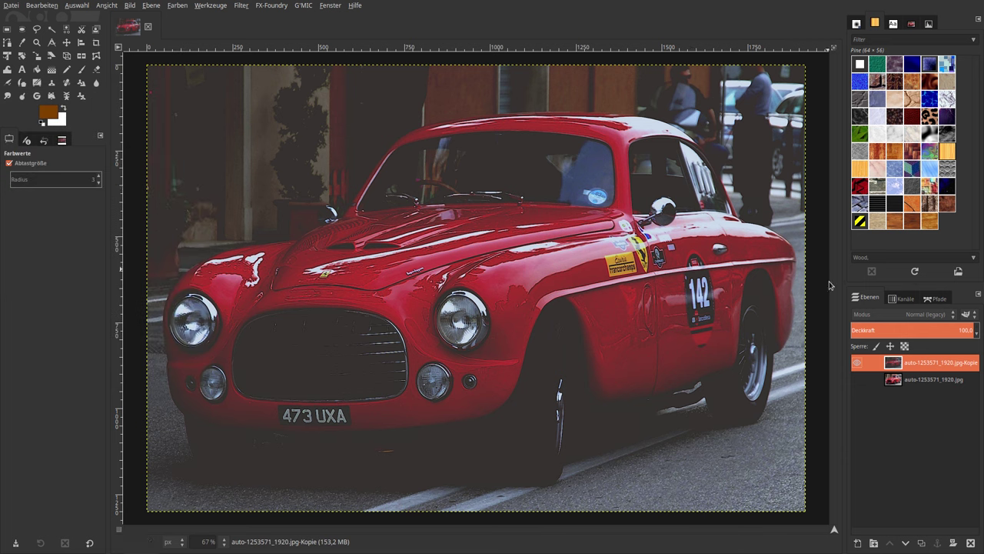
Apply a one-point Curves tweak, then duplicate the original photo layer
click(173, 6)
mouse_move(199, 153)
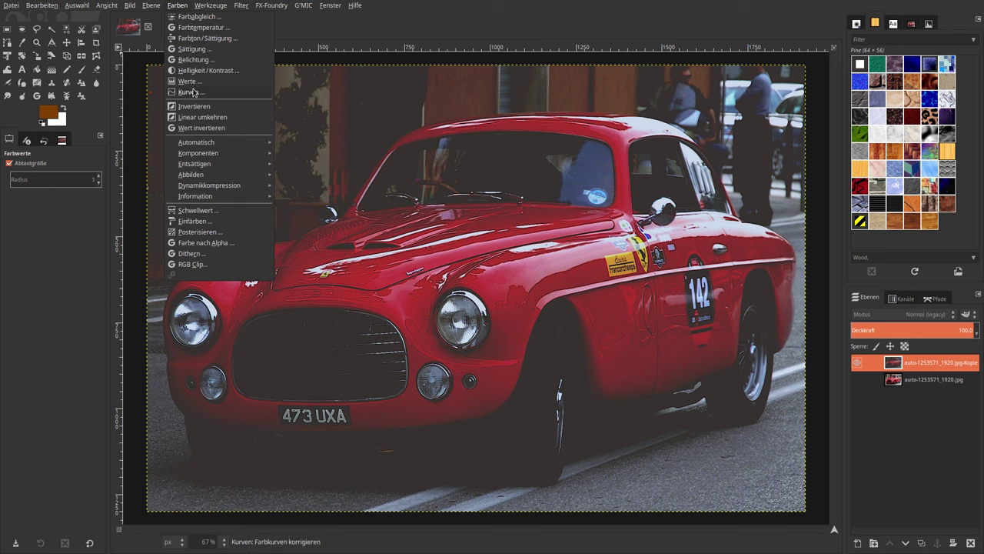
click(193, 92)
click(796, 207)
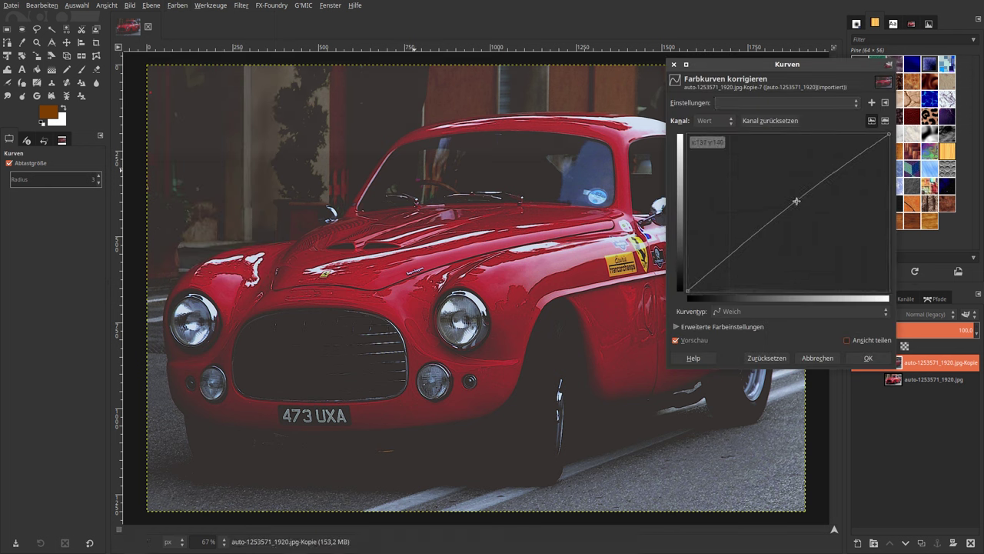
click(869, 358)
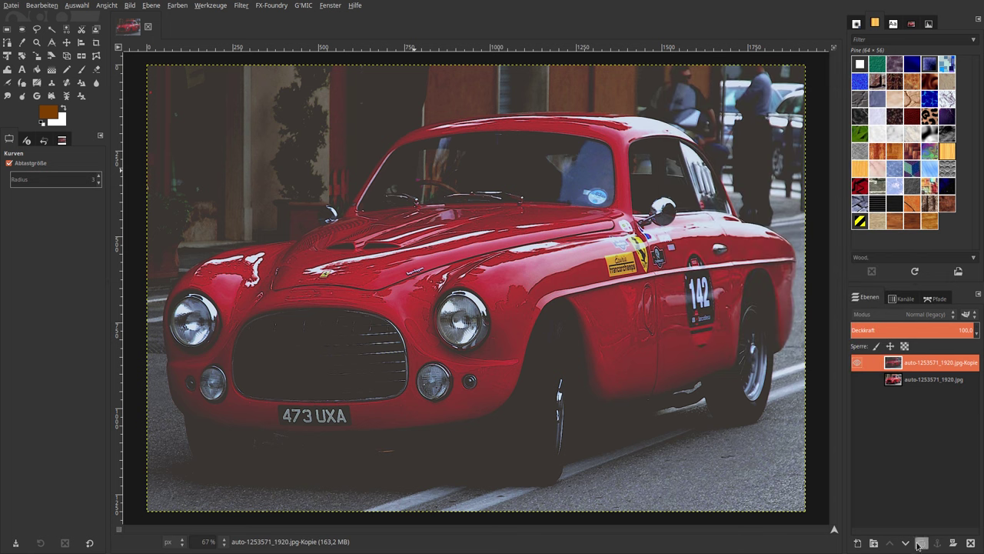
click(896, 382)
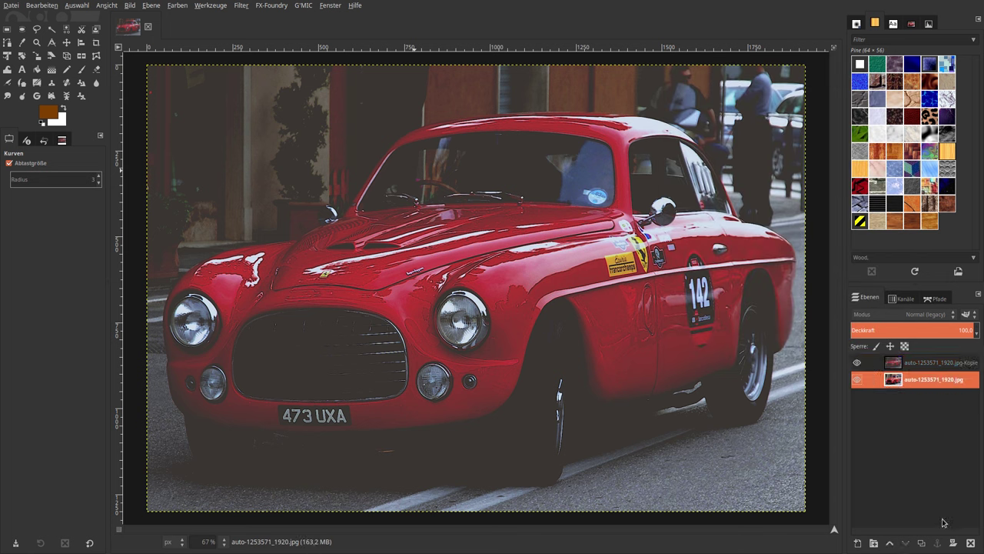
click(921, 543)
Adjust the toned top layer's opacity, trying 50 and 100 before lowering it
click(895, 362)
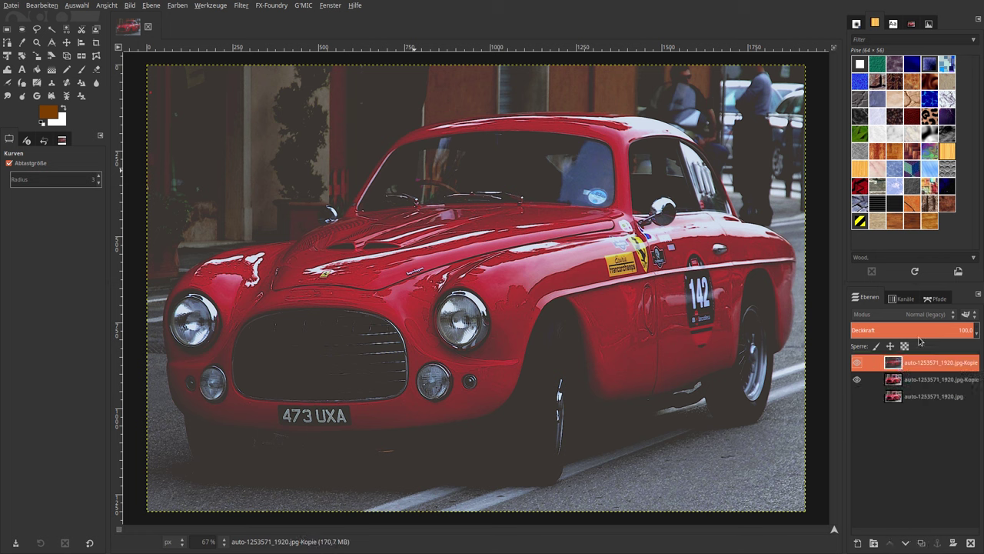
text(50)
key(Return)
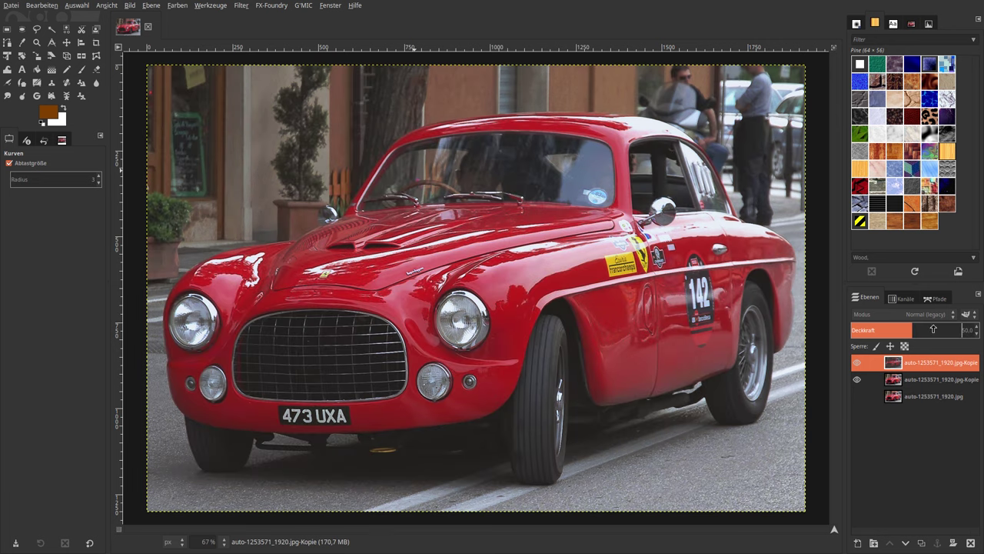
drag(935, 330, 971, 329)
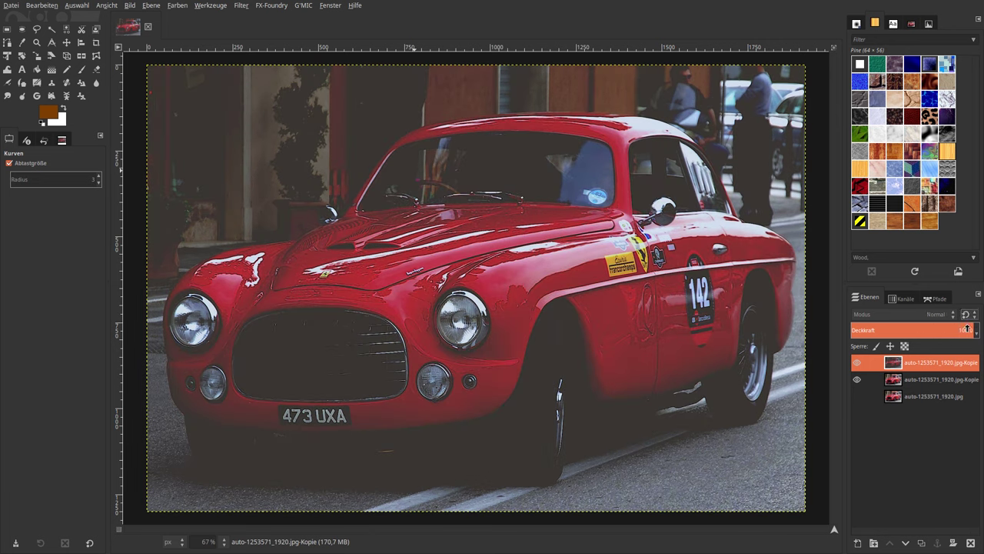
click(961, 331)
double_click(967, 331)
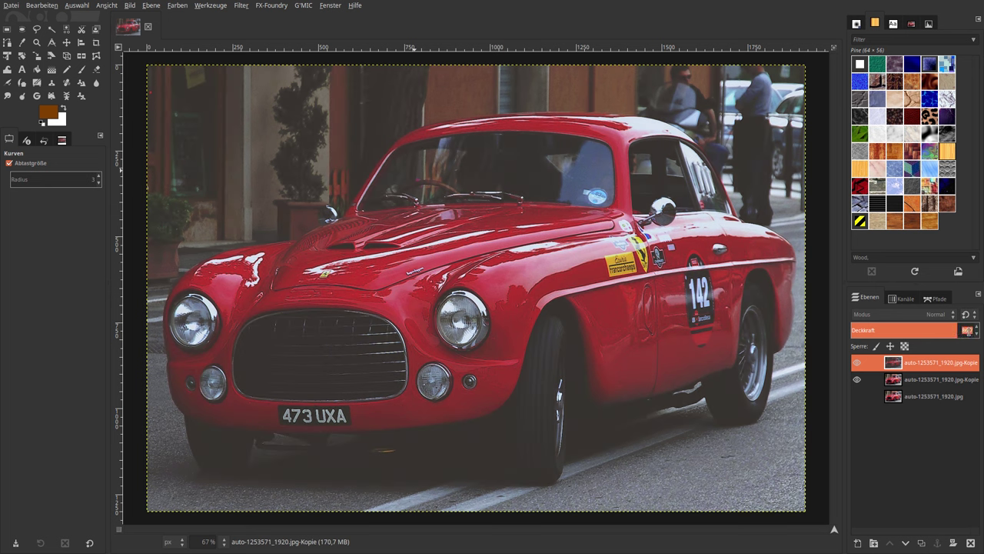
Set the top layer to 86 opacity, merge it down, and toggle visibility to compare
text(86.0)
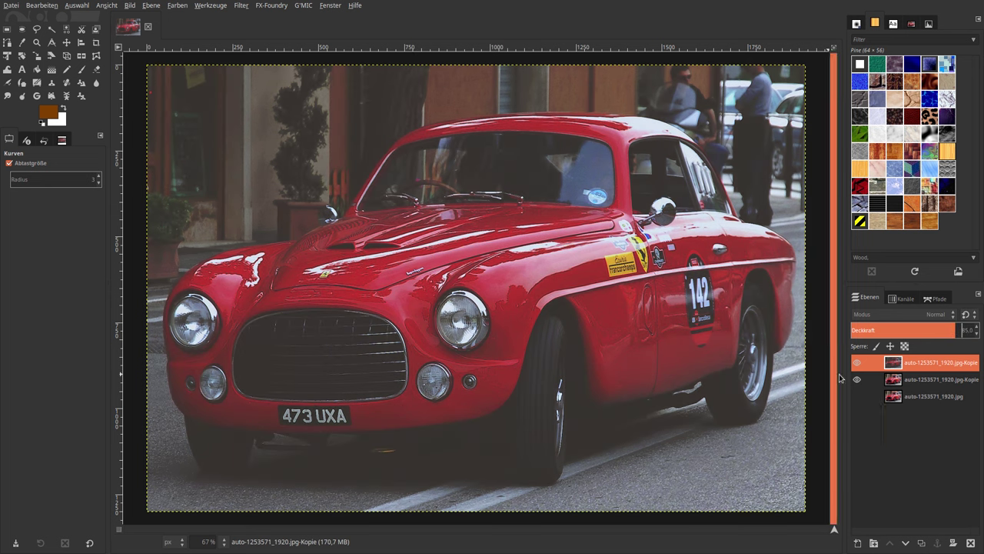
right_click(895, 363)
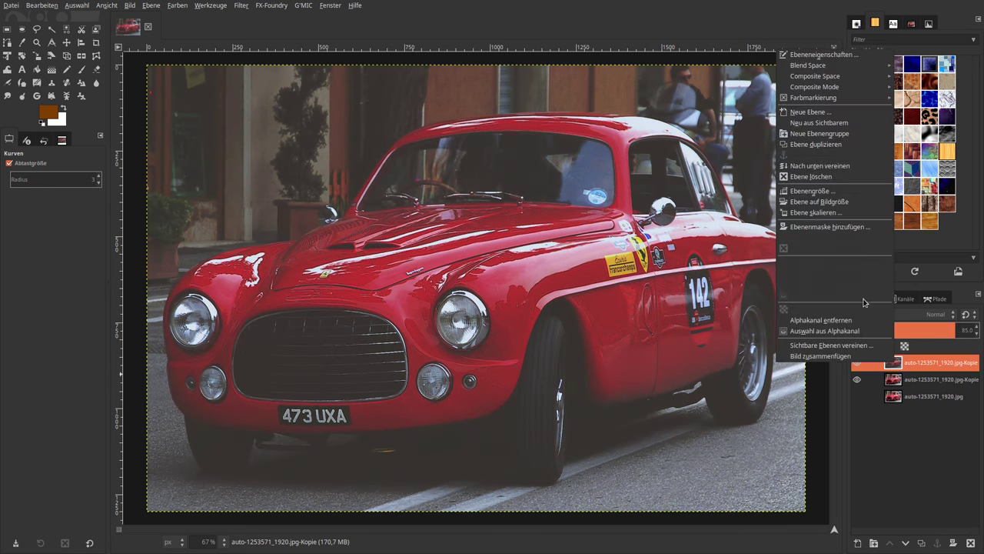
click(837, 177)
click(857, 364)
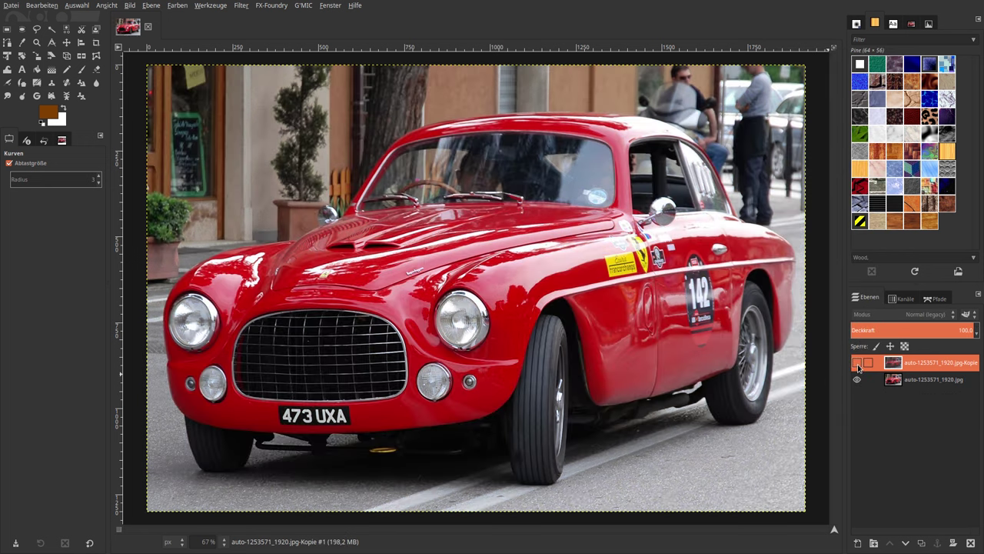
click(857, 365)
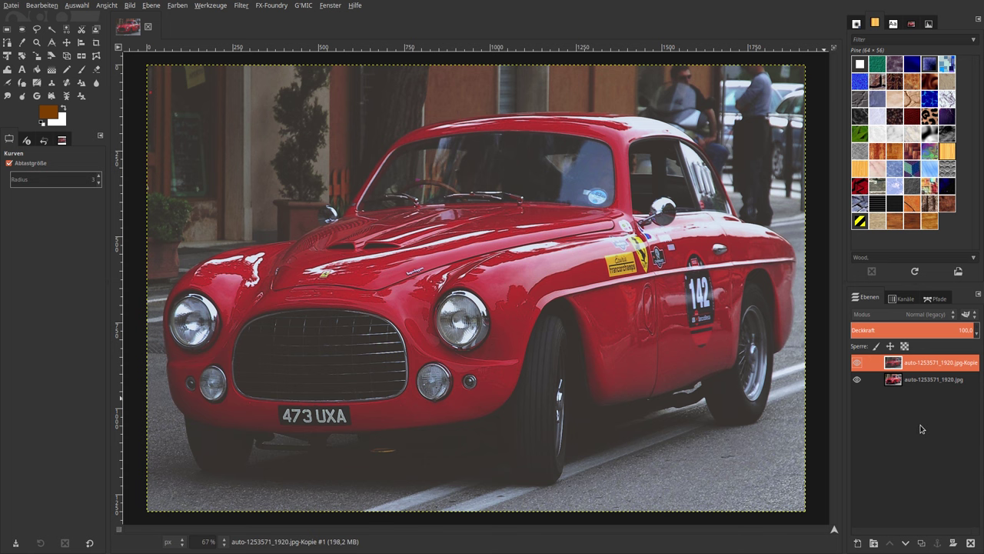
click(857, 362)
click(857, 363)
click(856, 363)
click(858, 362)
click(859, 362)
click(856, 363)
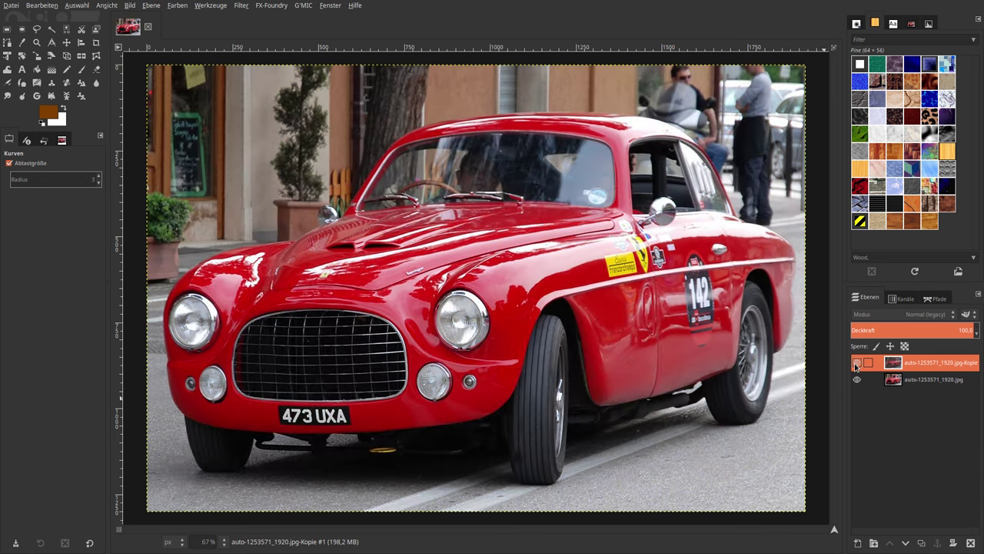
click(857, 362)
click(857, 363)
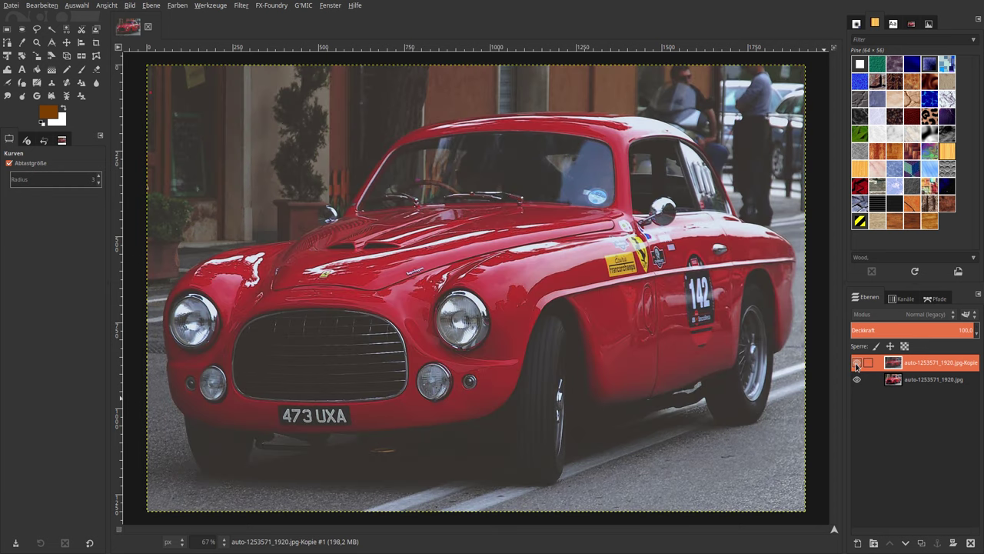
click(856, 362)
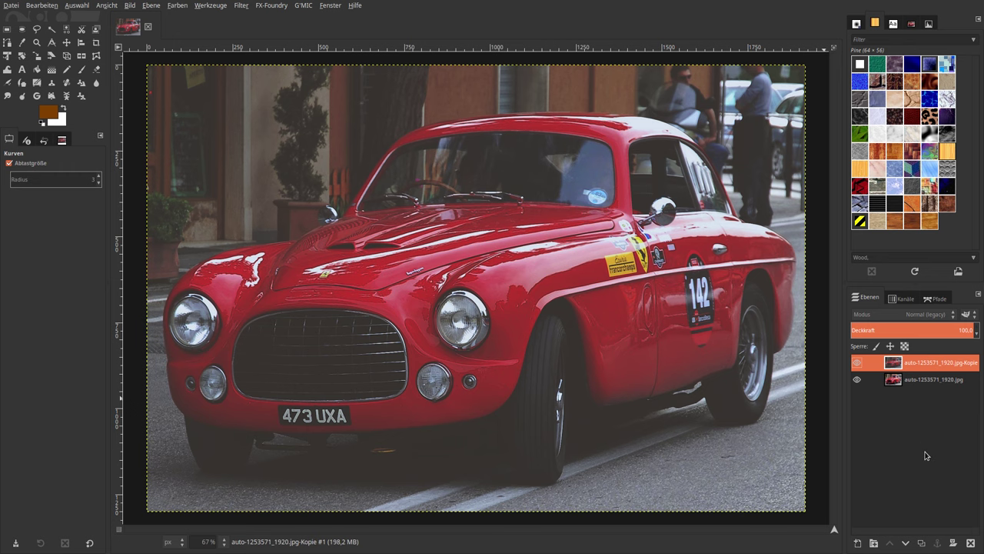